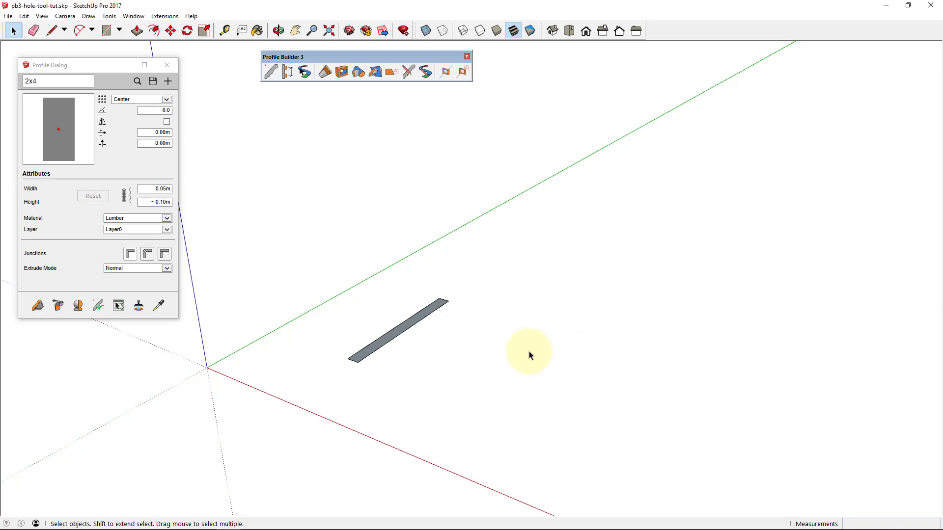
Select the grey 2x4 board lying on the ground with a selection window
drag(313, 254, 522, 403)
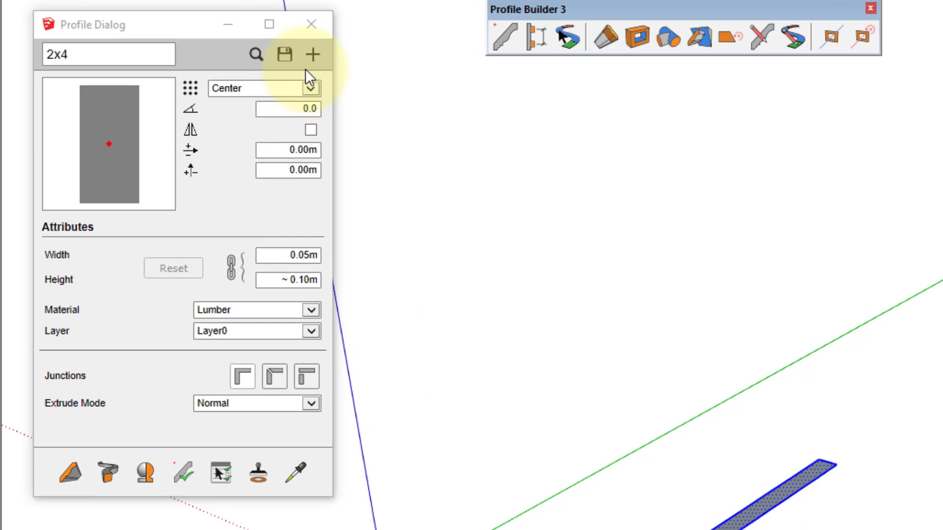
Save the Concrete Block profile as a new profile named 'wall'
click(313, 55)
text(wall)
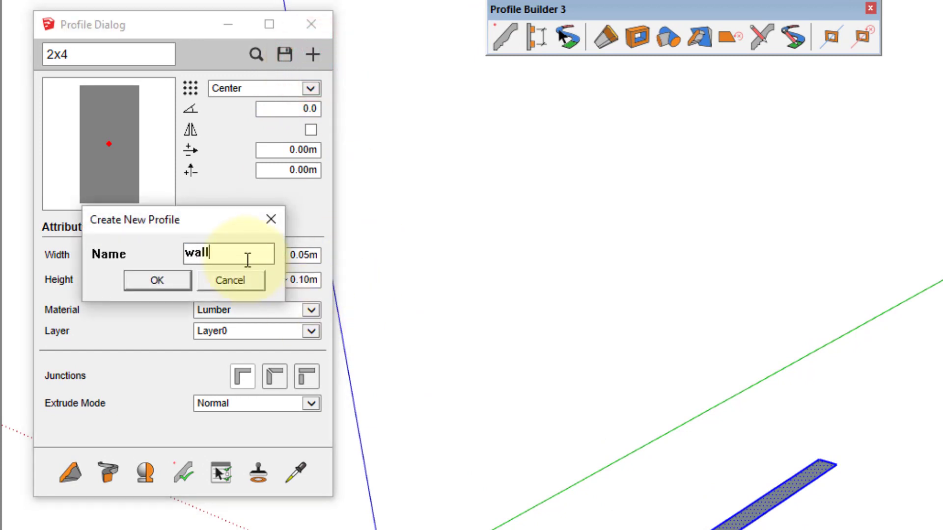
click(154, 278)
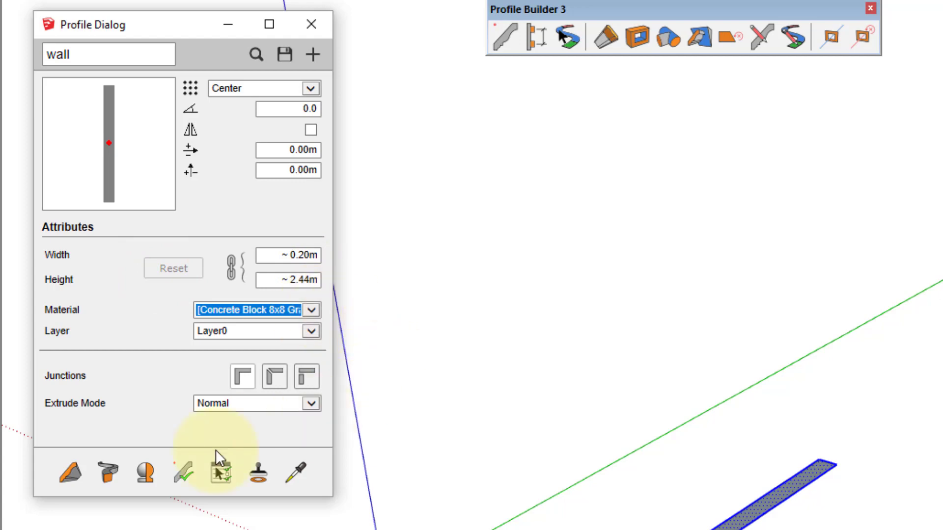
Align the wall profile bottom-left and build two concrete block walls meeting at a corner
click(69, 471)
click(300, 89)
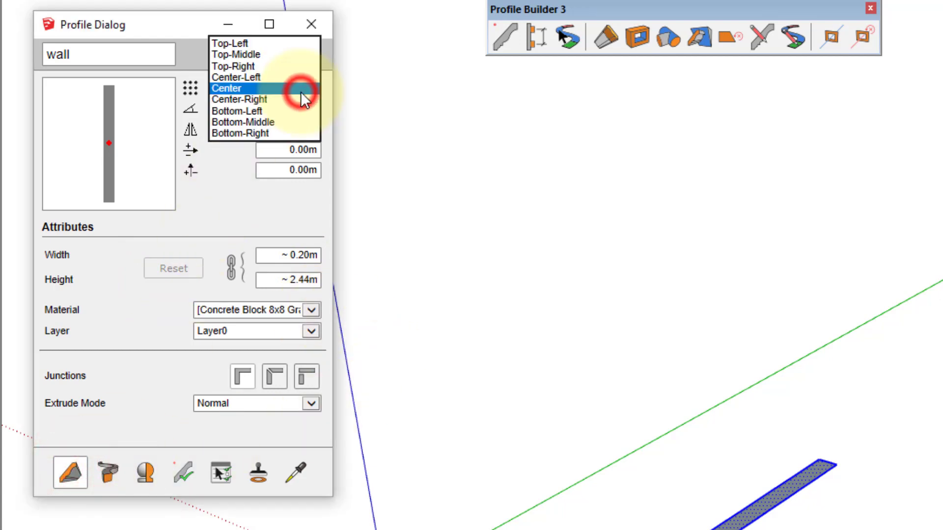
click(285, 109)
click(70, 471)
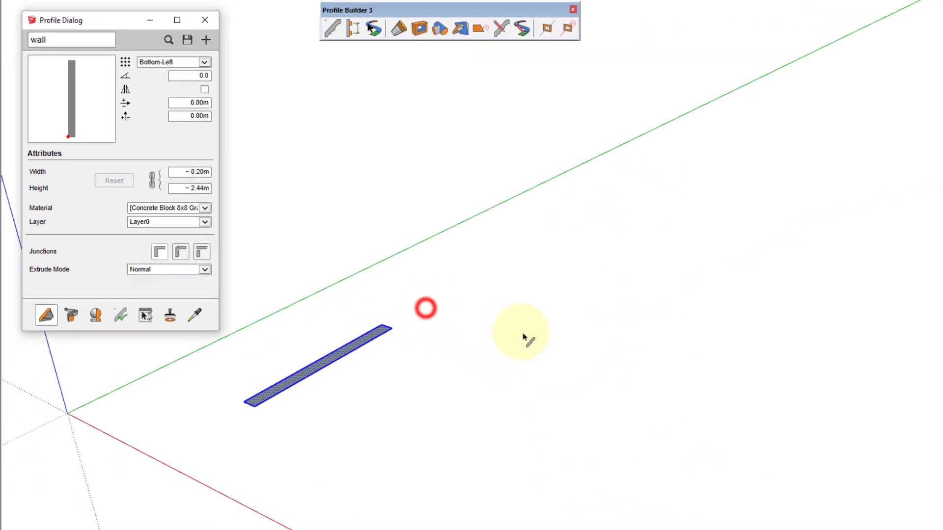
click(673, 393)
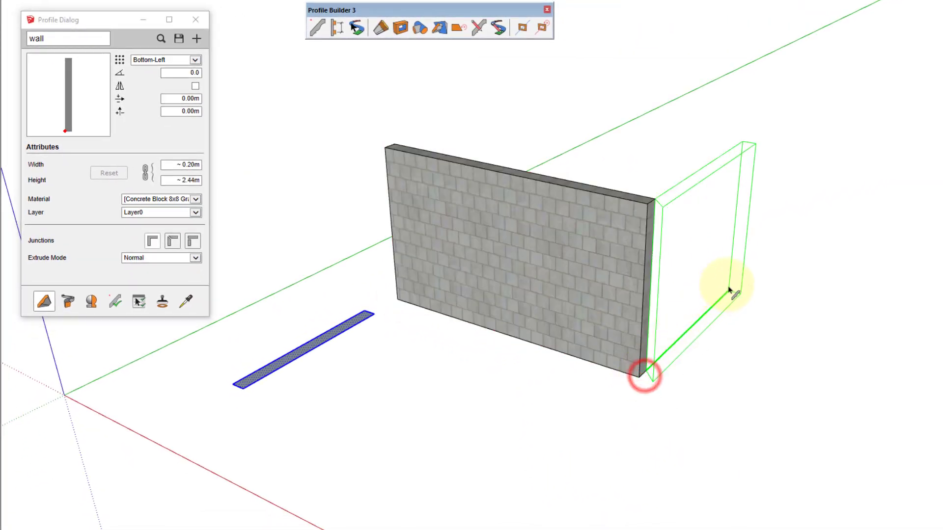
double_click(730, 291)
middle_drag(707, 290, 474, 287)
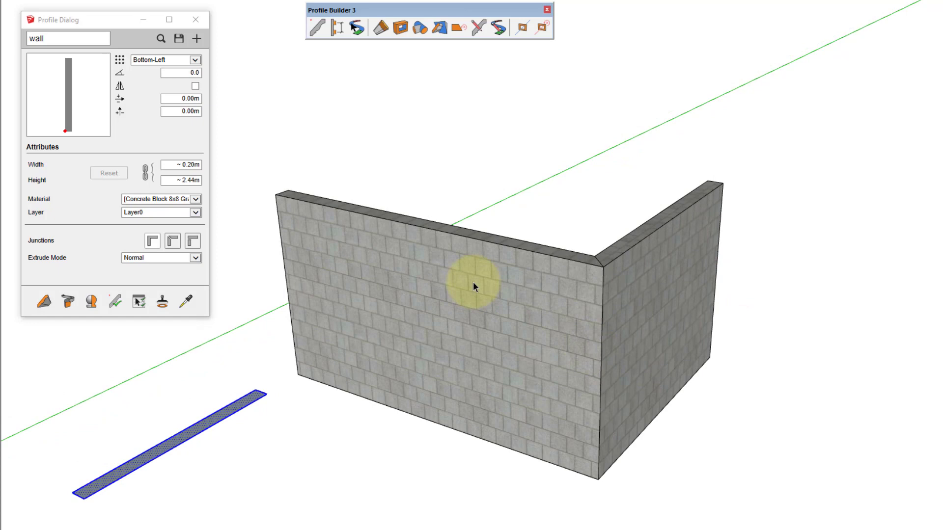
click(401, 28)
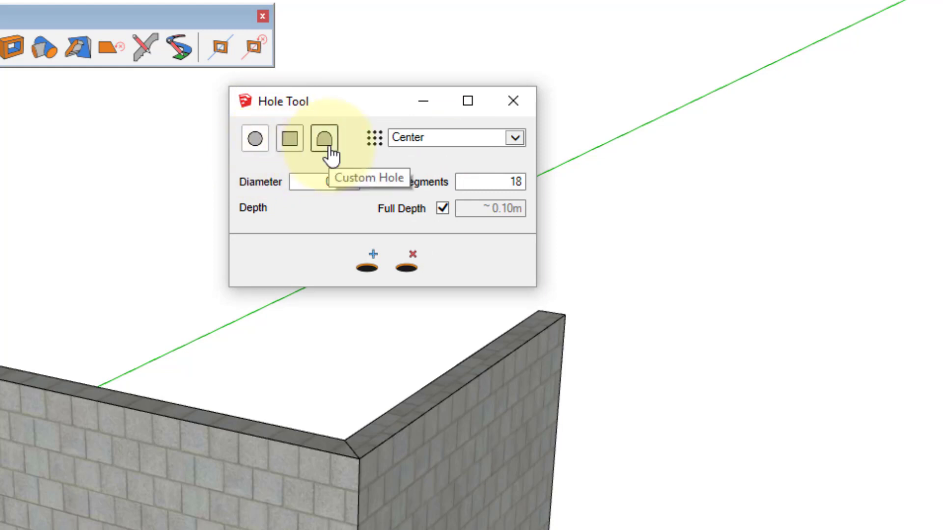
Set the Hole Tool circle to 1.2m diameter with 24 segments, ready to place
click(328, 189)
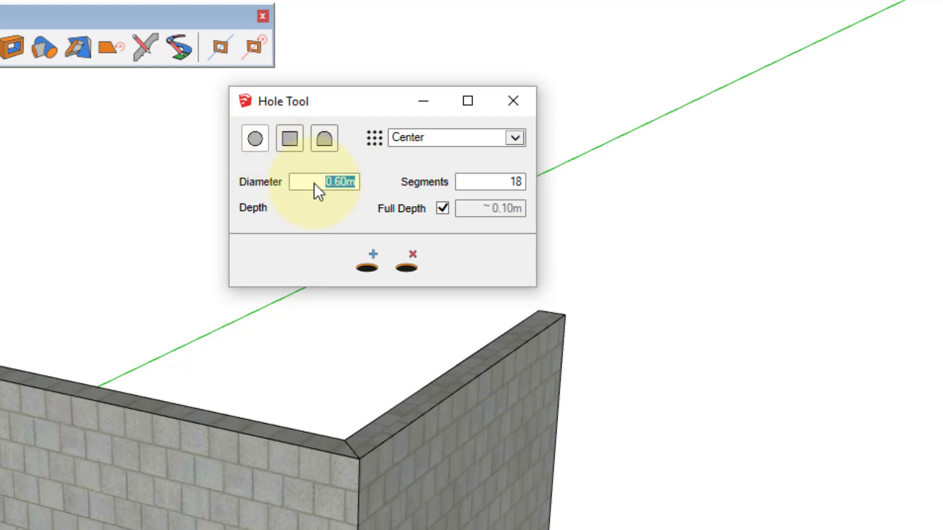
text(1.2m)
key(Tab)
text(24)
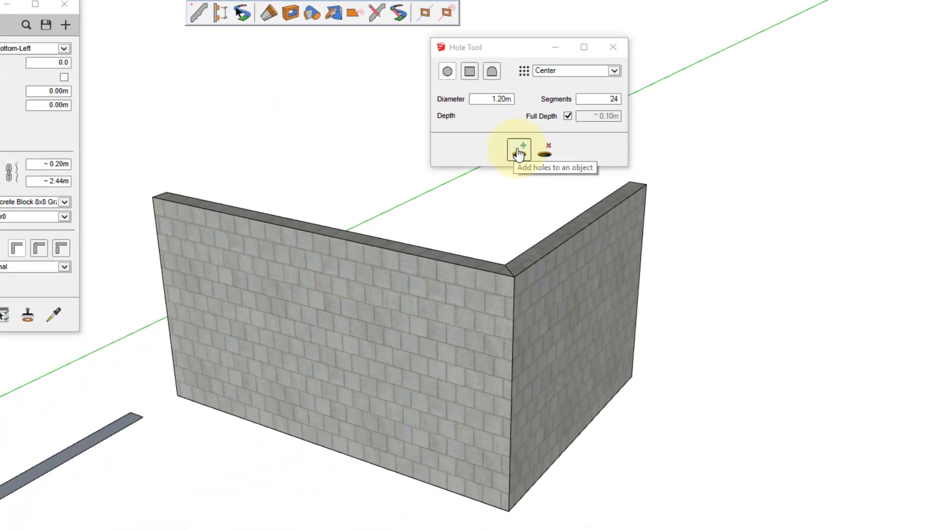
click(362, 265)
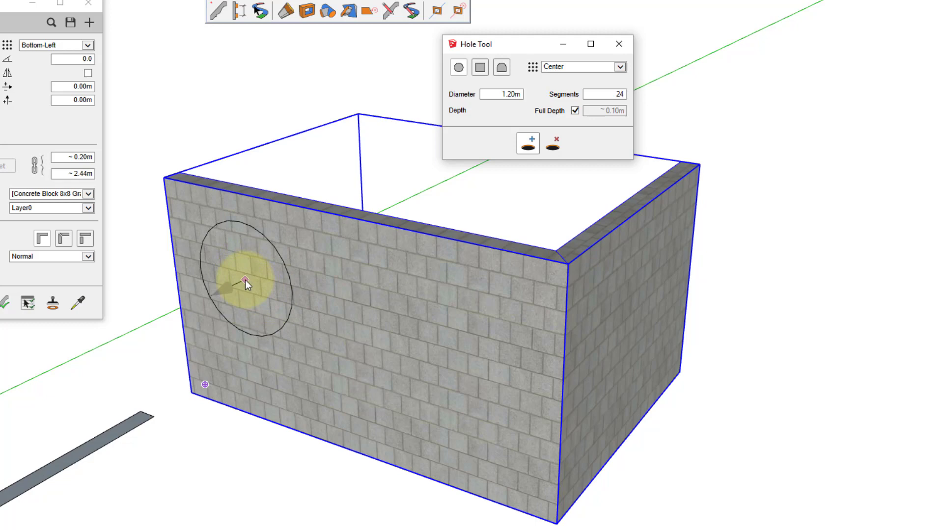
Cut two 1.20m round holes through the front wall, spaced 2.5m apart
click(245, 280)
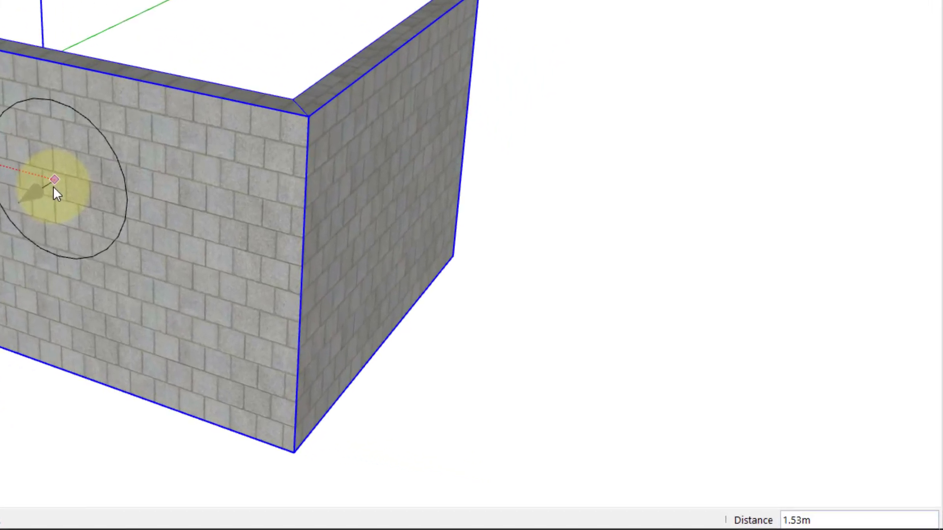
text(5)
key(Return)
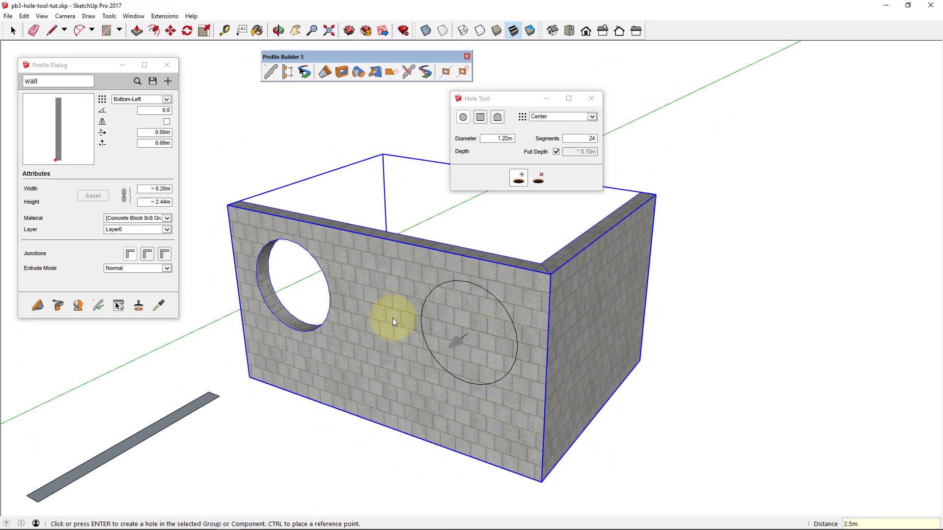
click(173, 233)
Cut a 3.5m × 0.60m rectangular hole through the end of the side wall
click(481, 118)
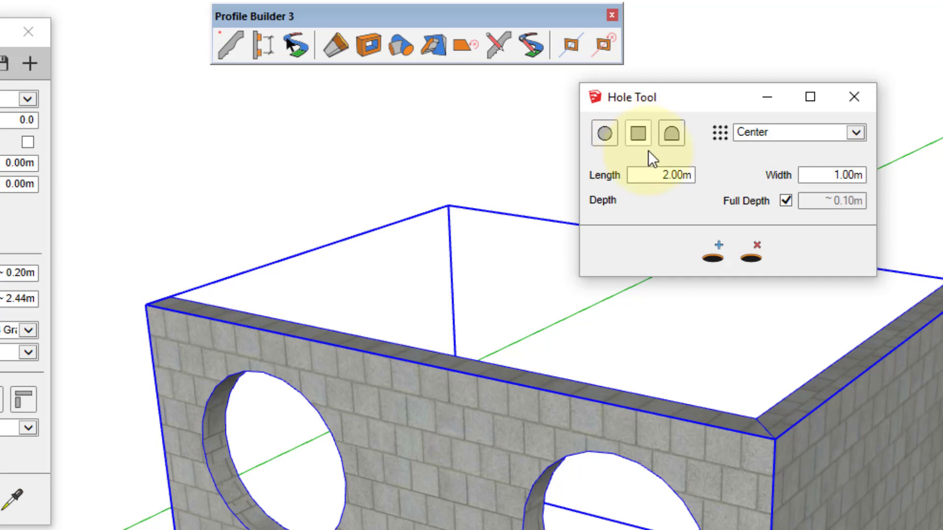
drag(660, 170, 688, 175)
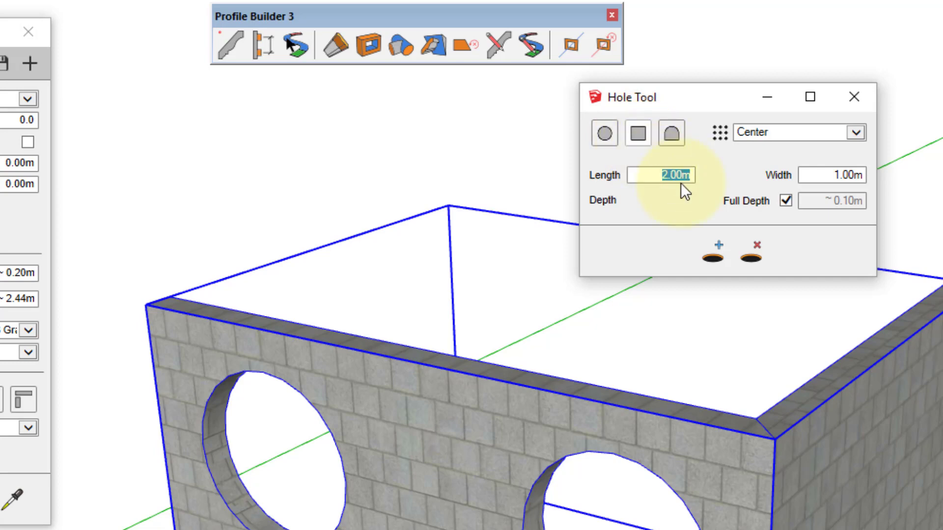
text(3.5m)
key(Tab)
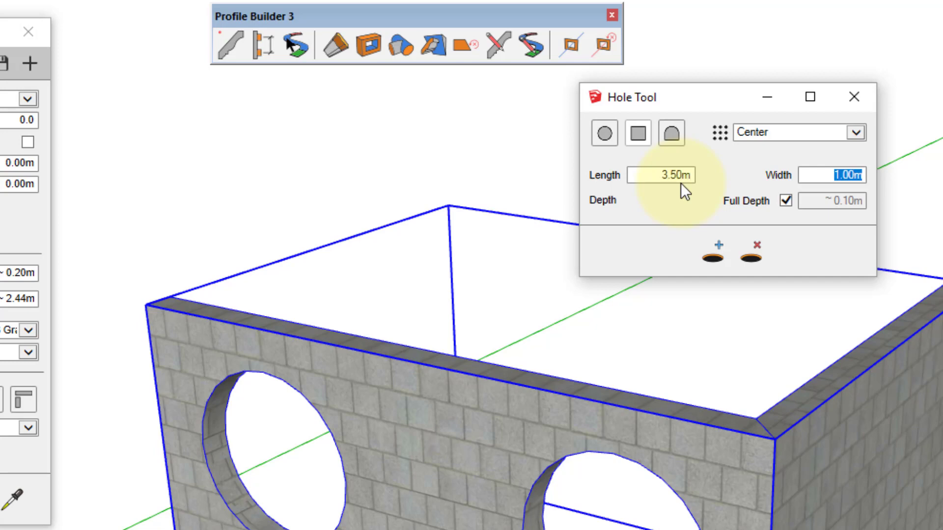
text(0)
text(.60m)
click(713, 251)
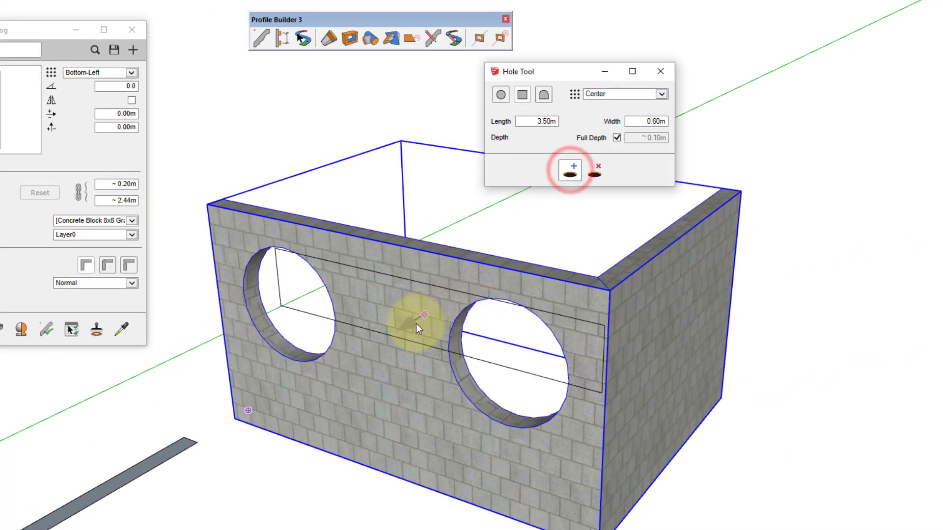
middle_drag(416, 323, 591, 344)
click(688, 339)
middle_drag(614, 420, 696, 384)
key(Escape)
middle_drag(618, 343, 643, 368)
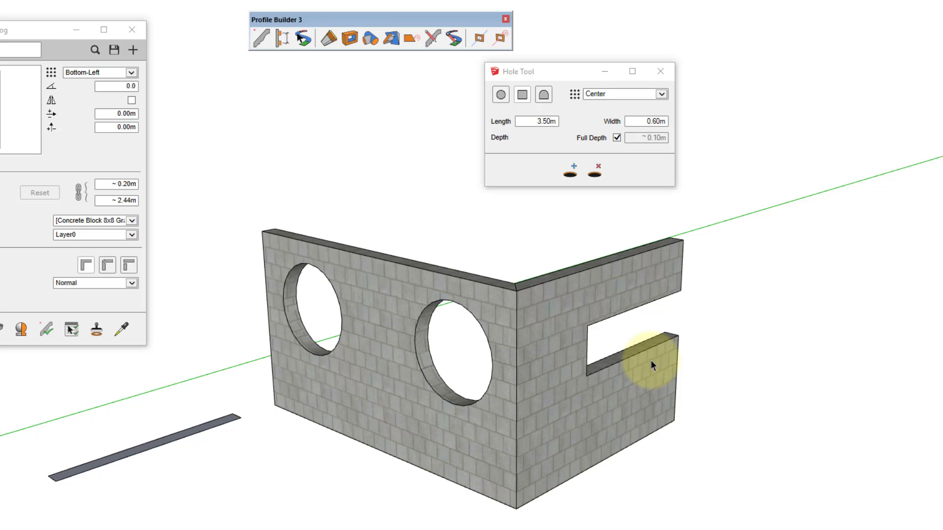
Draw a rectangle beside the wall, push it up into a box, and group it
key(r)
click(637, 469)
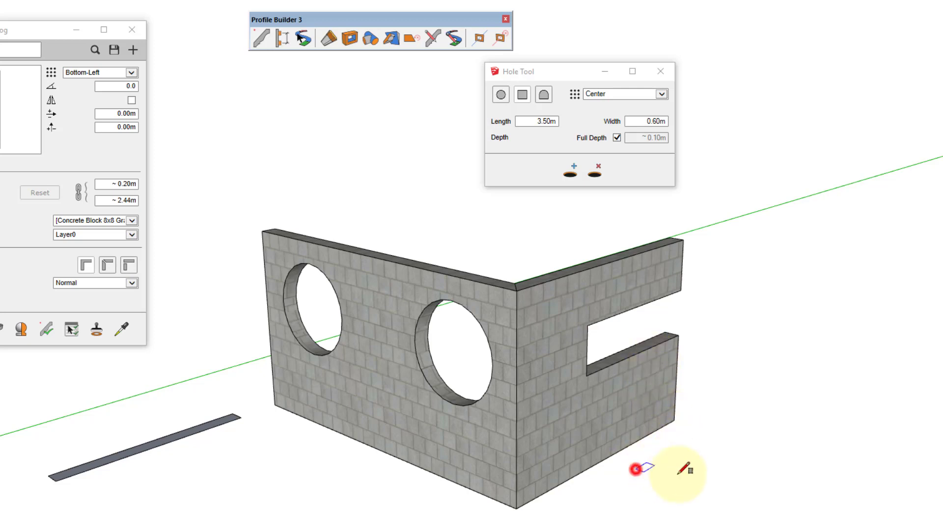
click(841, 454)
key(p)
drag(758, 472, 774, 368)
key(space)
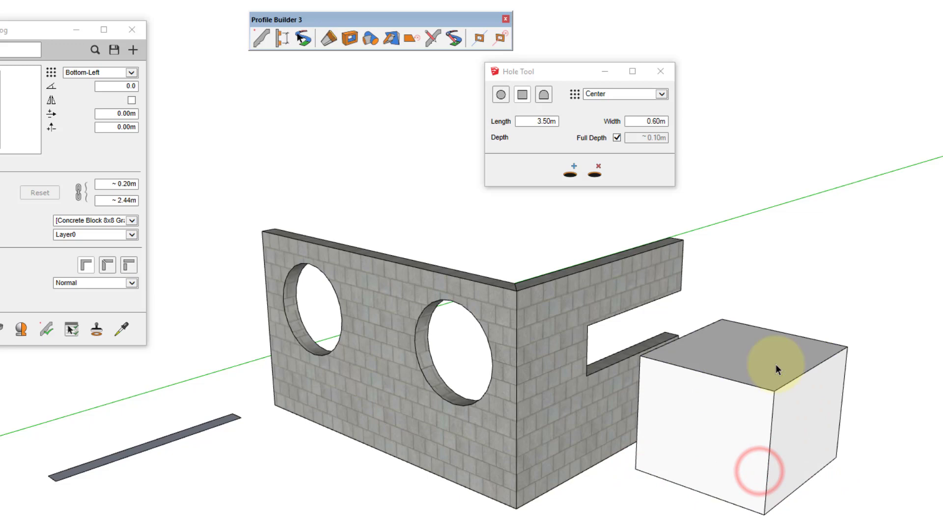
triple_click(741, 405)
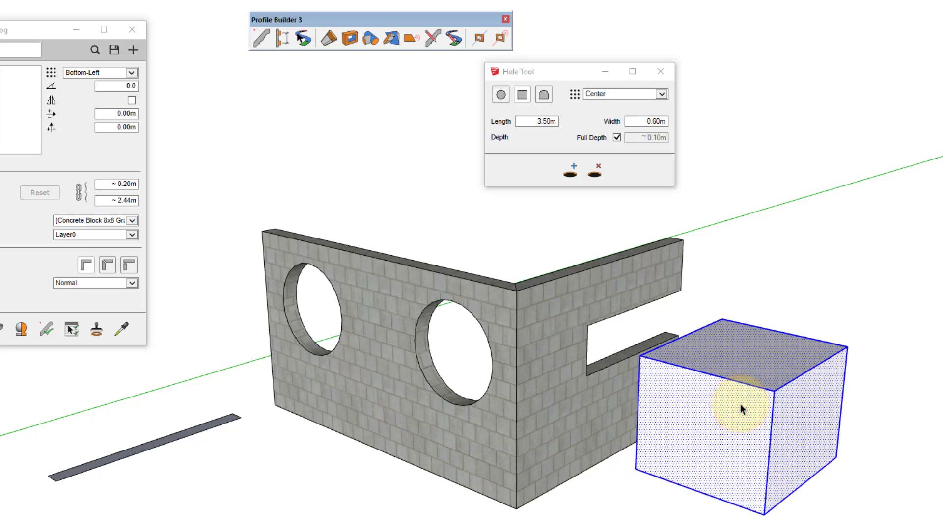
key(g)
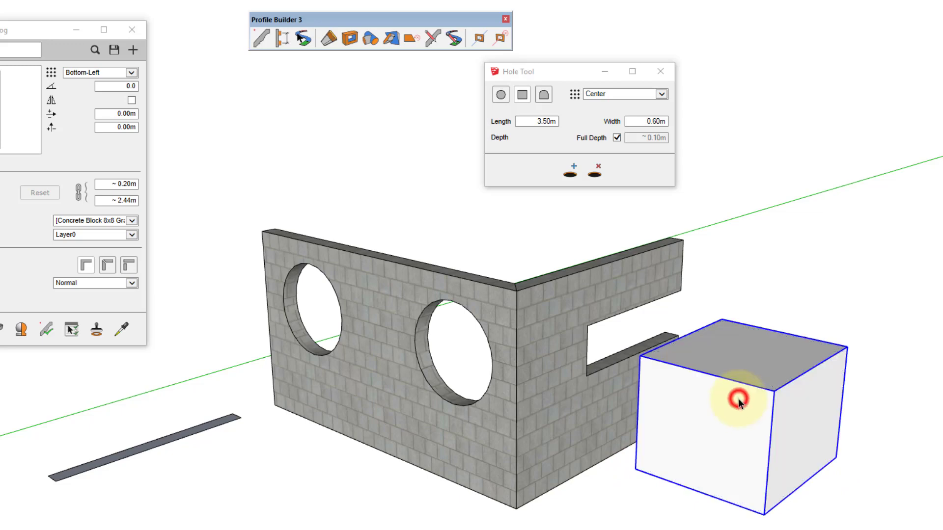
Anchor the rectangular hole on the wall and cut it through the grouped box
click(570, 170)
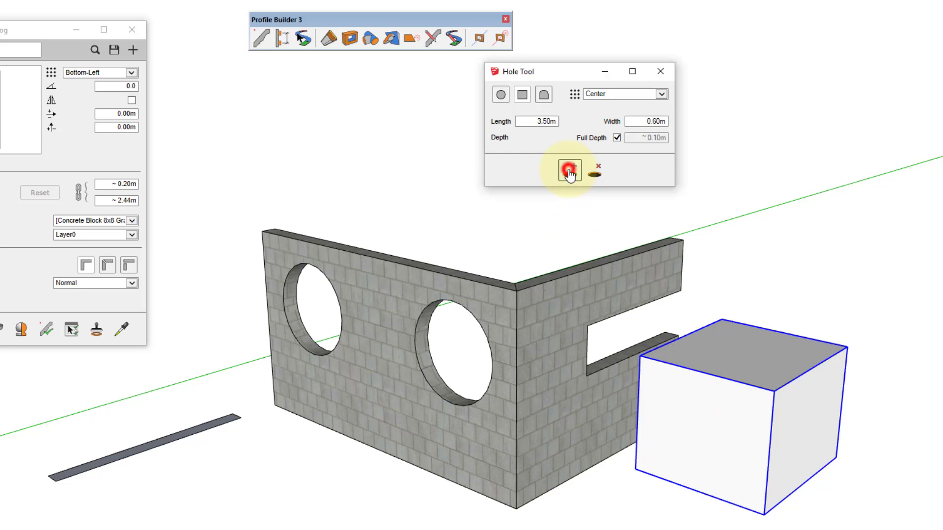
click(570, 319)
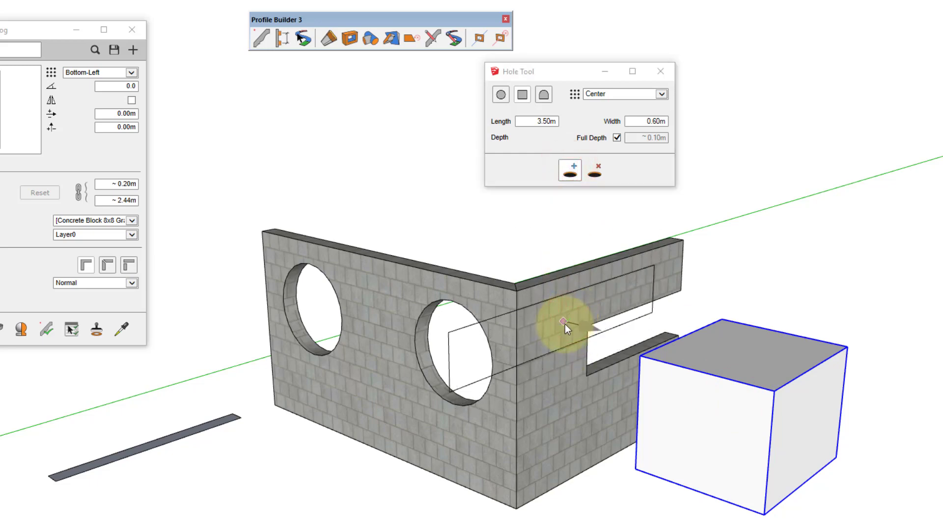
click(565, 324)
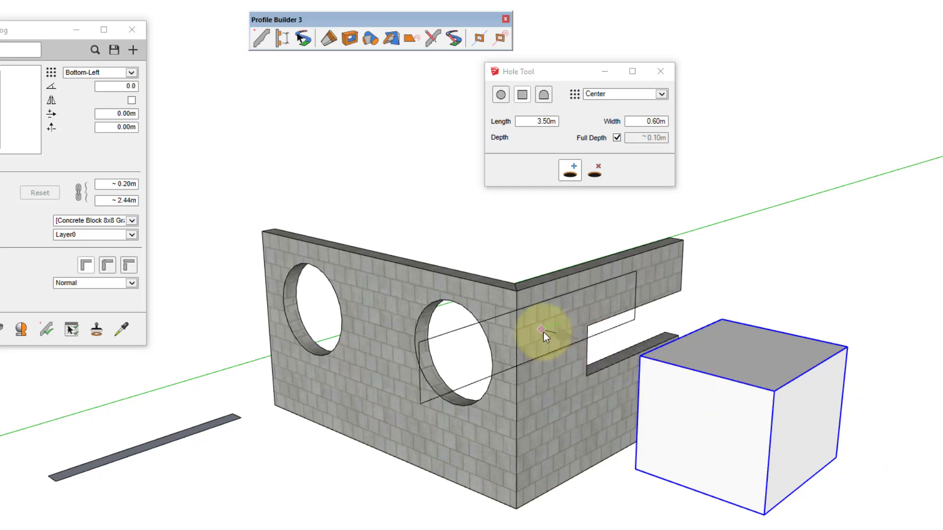
middle_drag(744, 401, 749, 396)
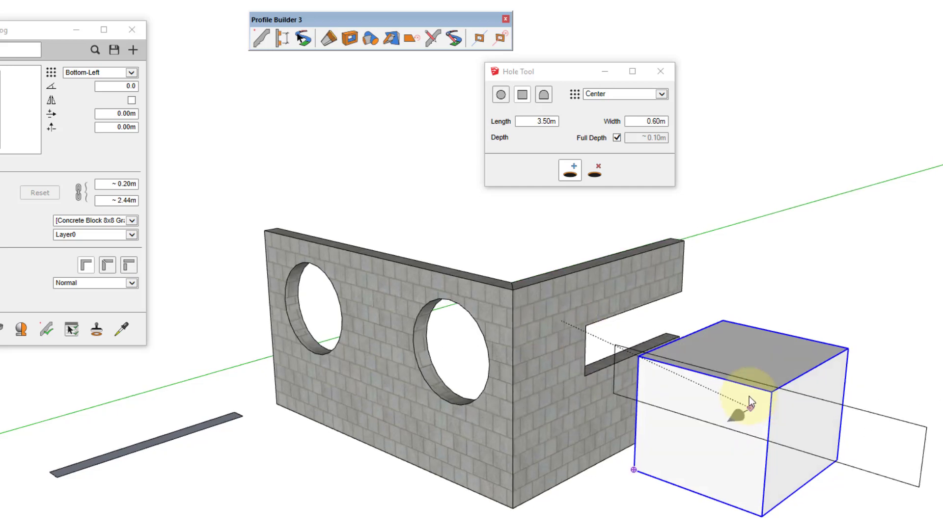
click(795, 435)
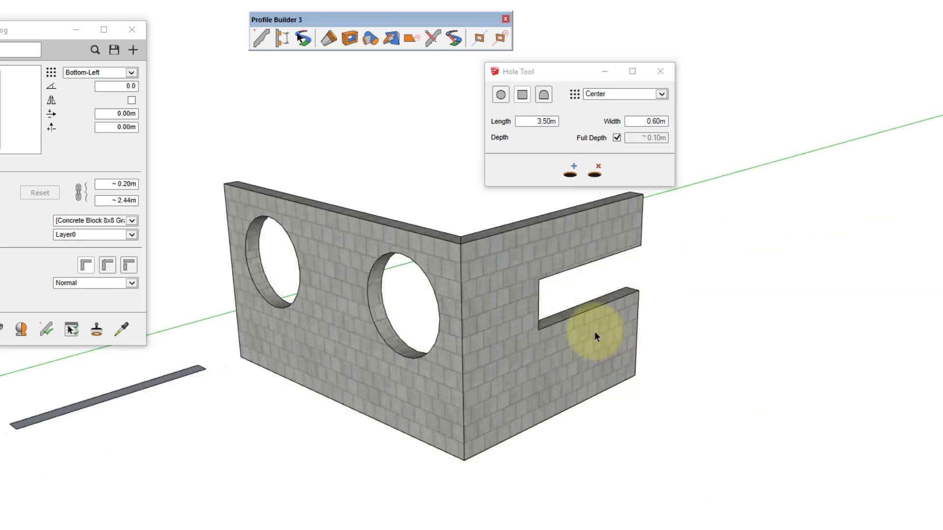
Draw a rectangular door outline on the side wall
scroll(503, 311, up, 2)
middle_drag(503, 312, 459, 369)
scroll(479, 316, up, 5)
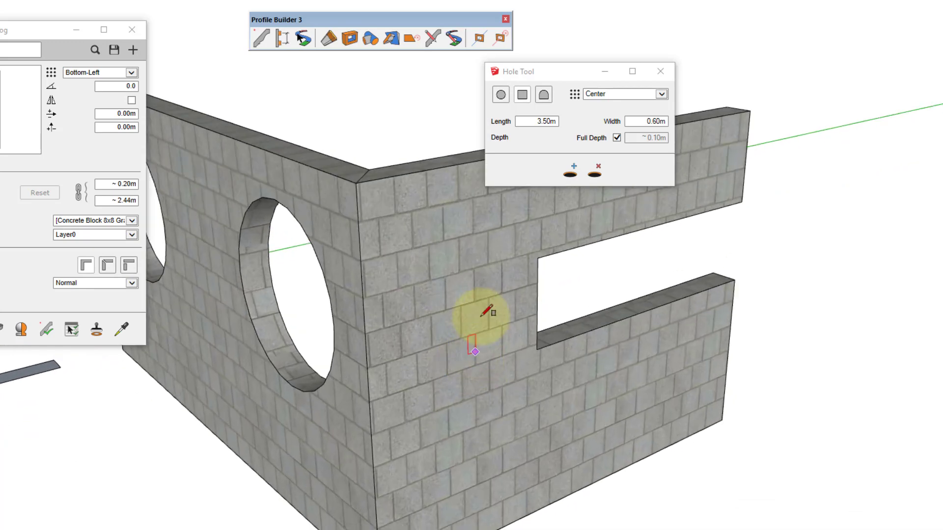
click(489, 250)
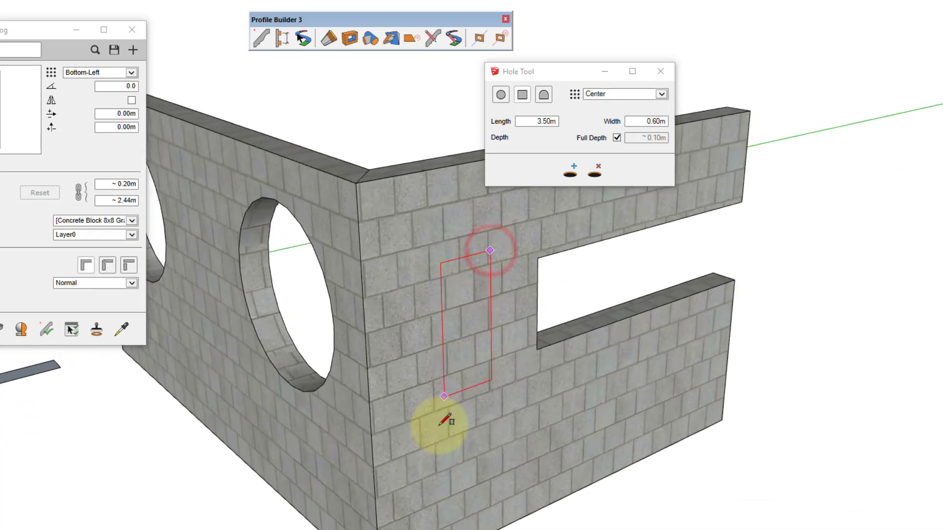
click(421, 436)
Round both top corners with 2-point arcs and select the arched face as a Custom Hole
scroll(415, 415, up, 2)
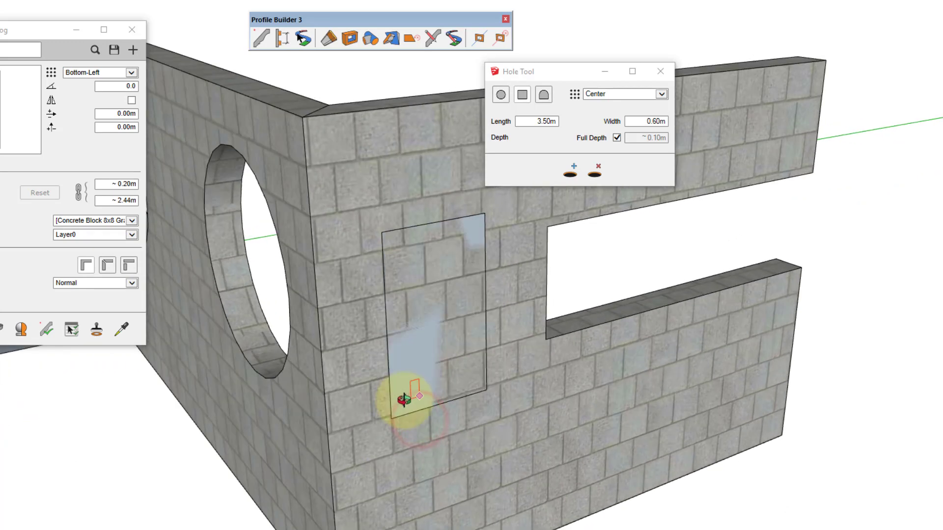
key(a)
click(384, 272)
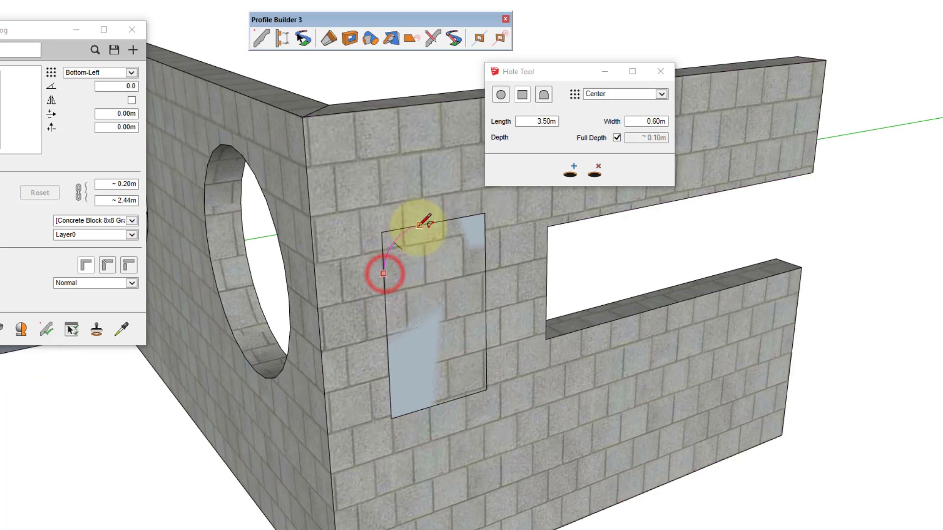
click(418, 226)
click(453, 219)
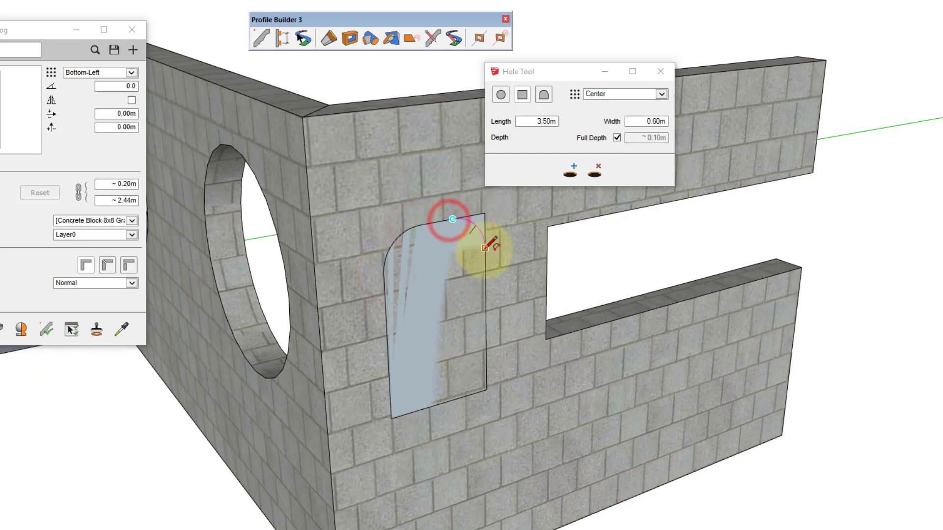
click(485, 249)
click(485, 250)
click(452, 269)
click(543, 94)
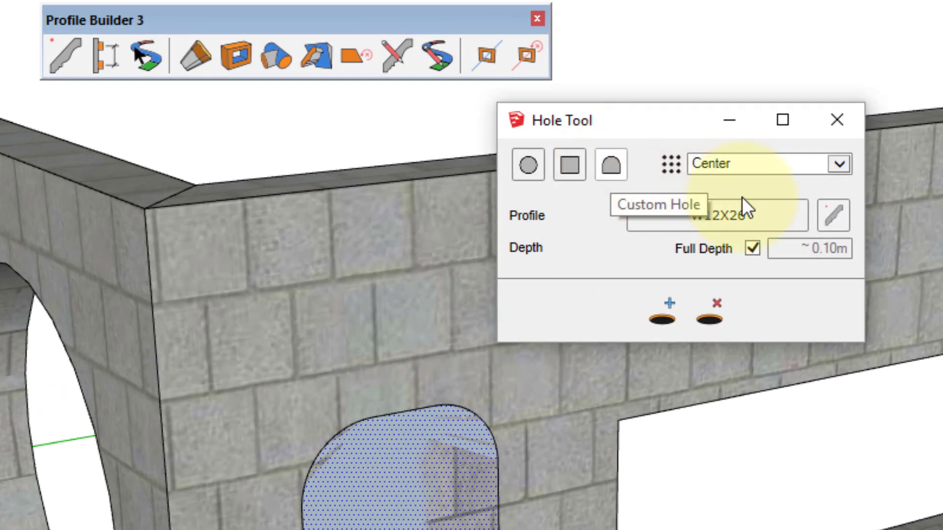
Save the arched outline as a new profile named 'Profile' and use it as the hole shape
click(834, 219)
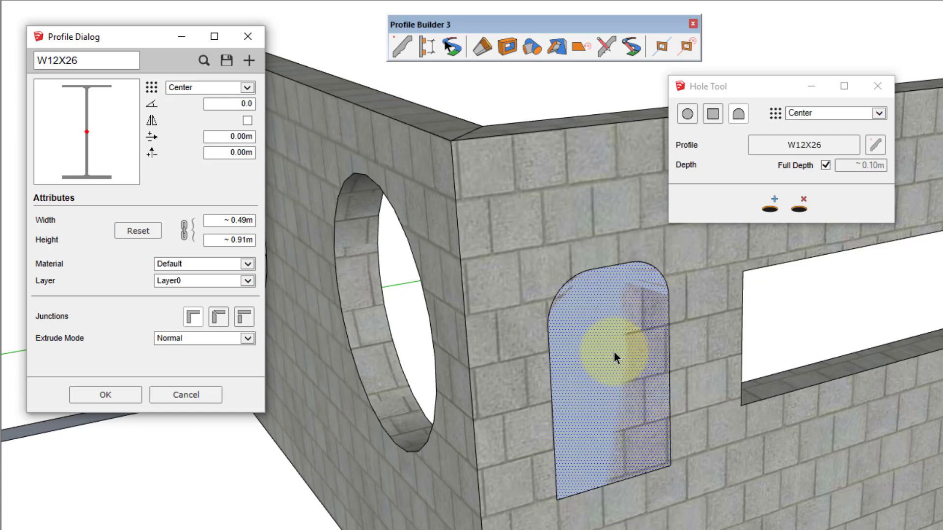
click(248, 61)
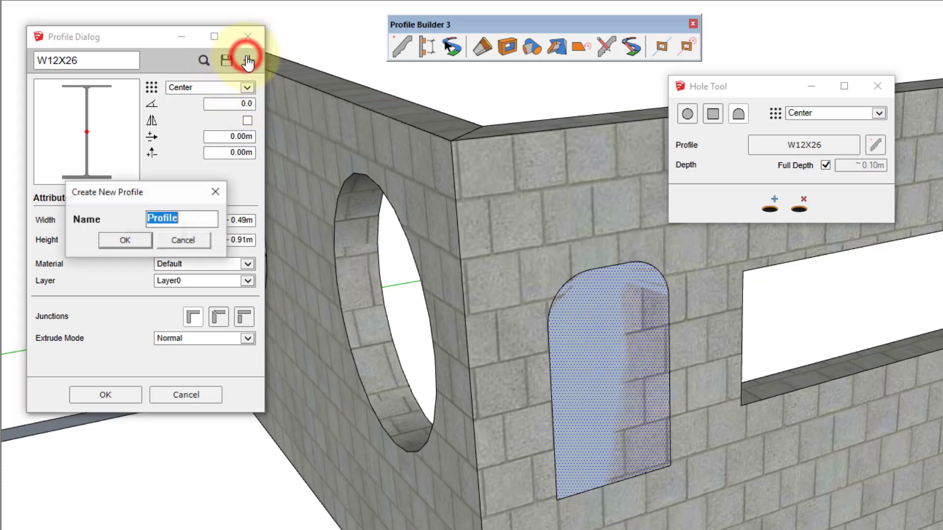
click(132, 243)
click(129, 396)
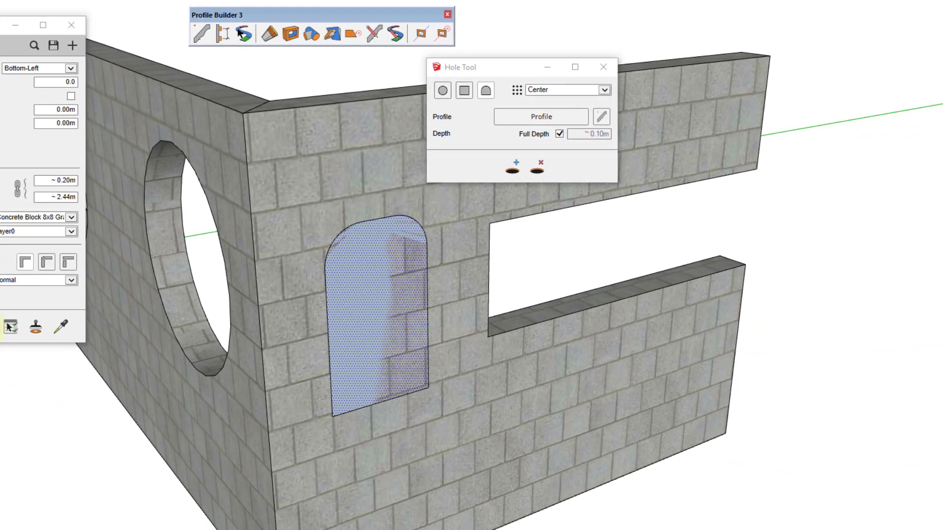
click(61, 326)
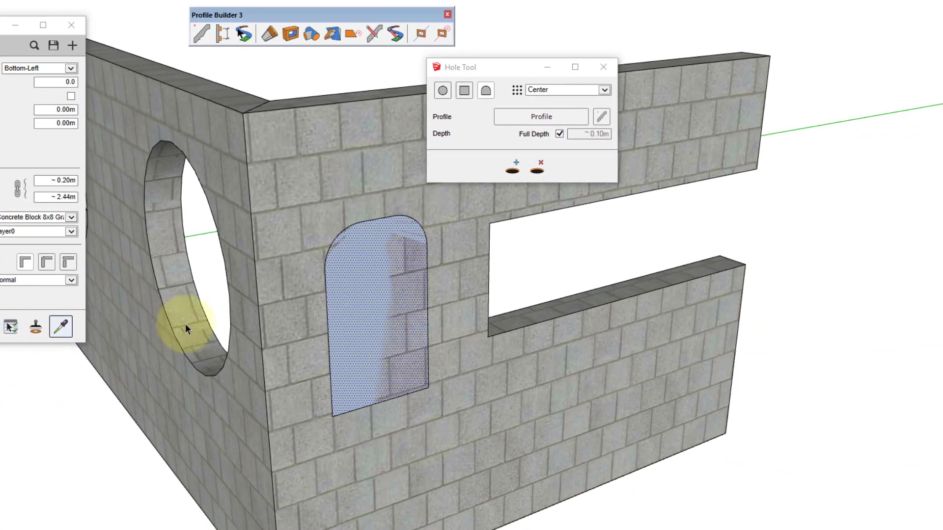
click(72, 25)
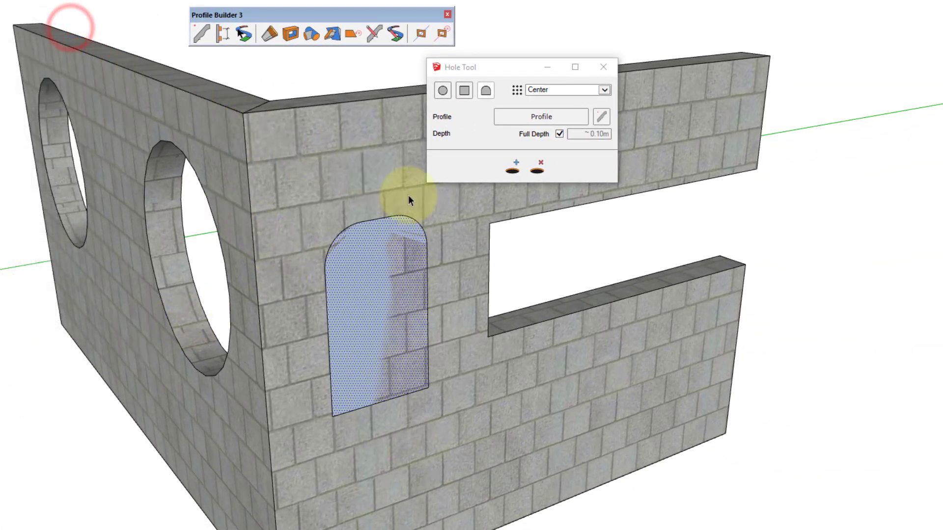
Remove the old arched hole and cut a full-depth arched window into the wall
click(385, 266)
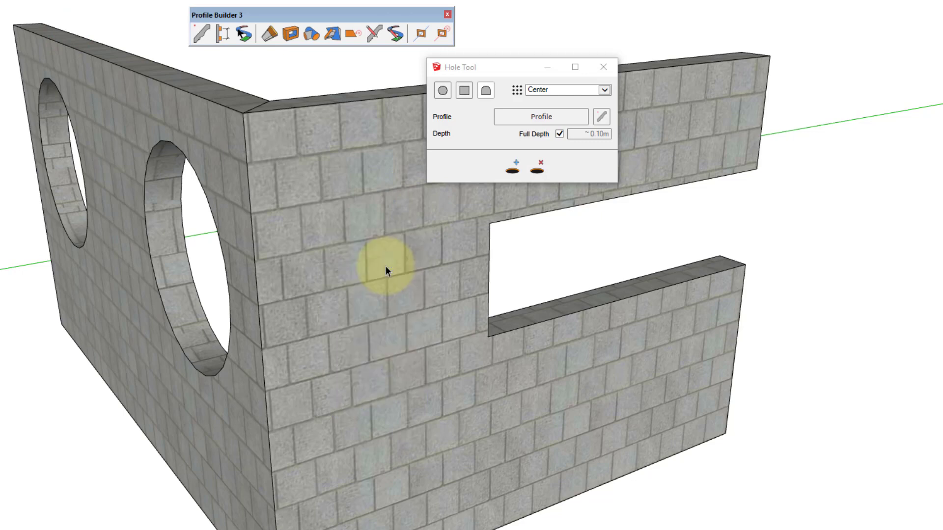
click(512, 167)
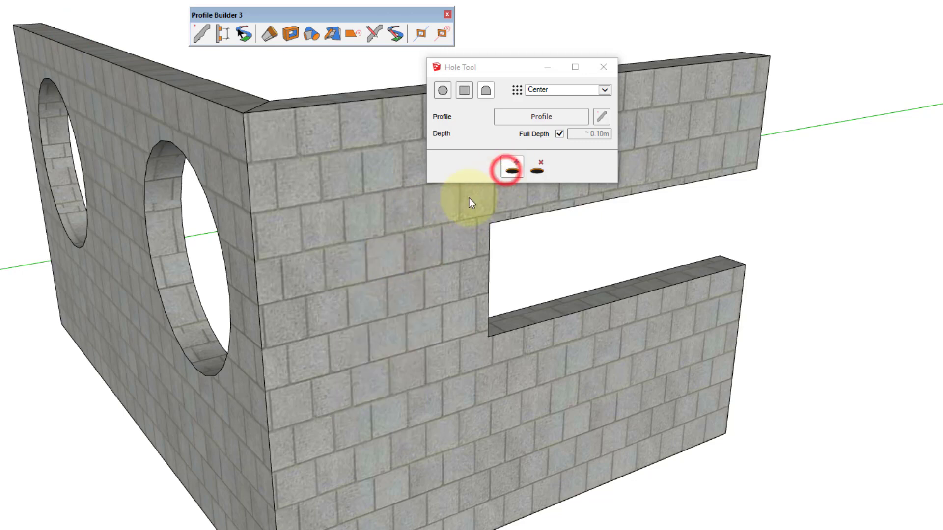
click(370, 269)
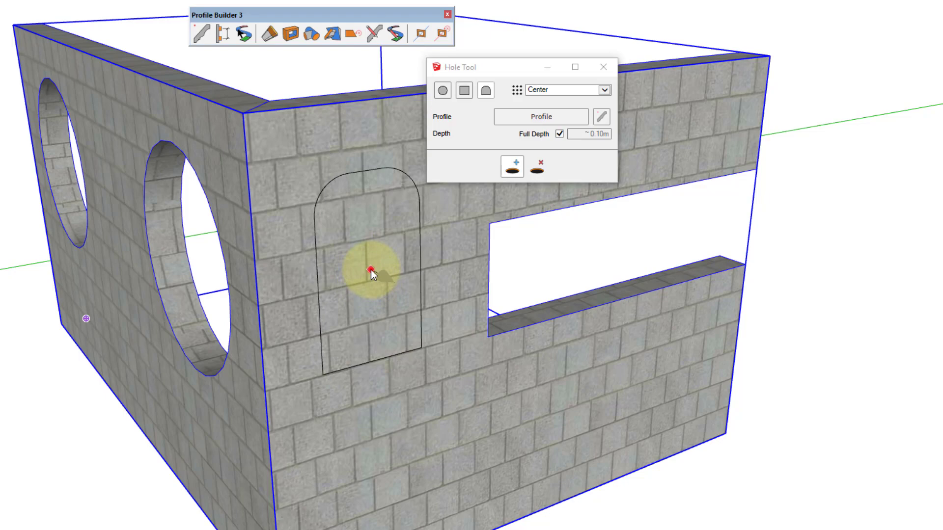
Set hole alignment to Bottom-Left and cut two arched door openings at the wall's base
click(583, 91)
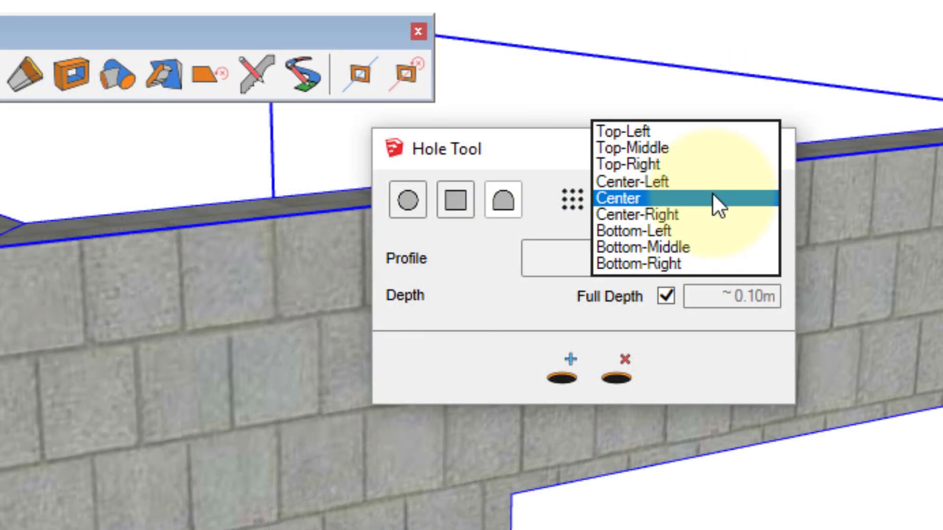
click(700, 227)
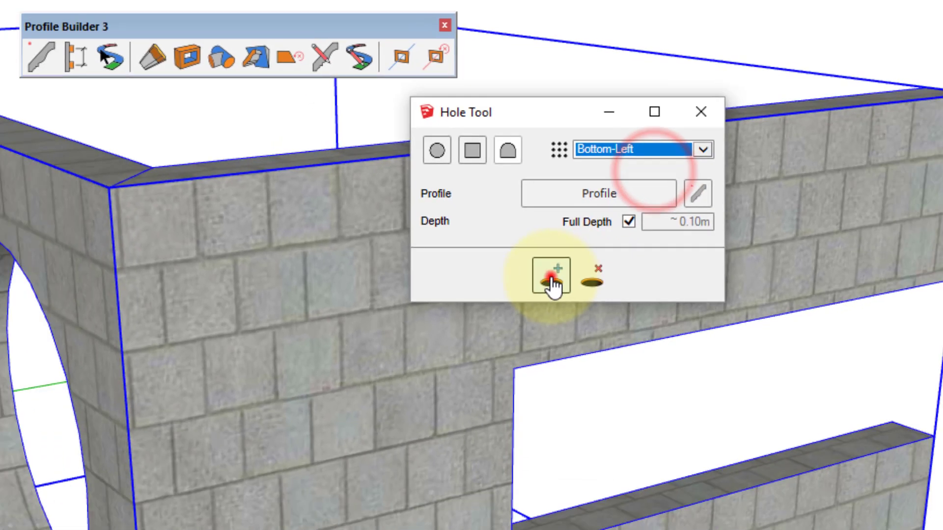
click(551, 279)
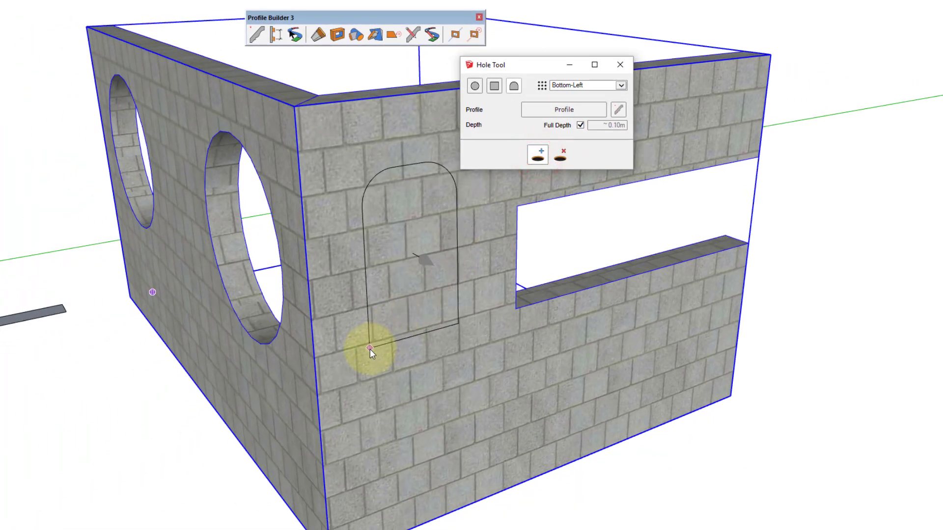
click(369, 350)
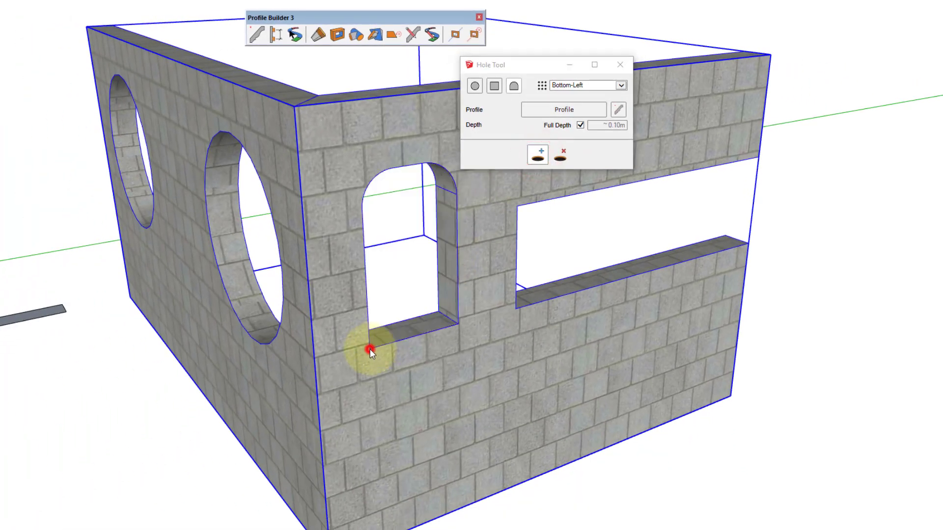
click(378, 514)
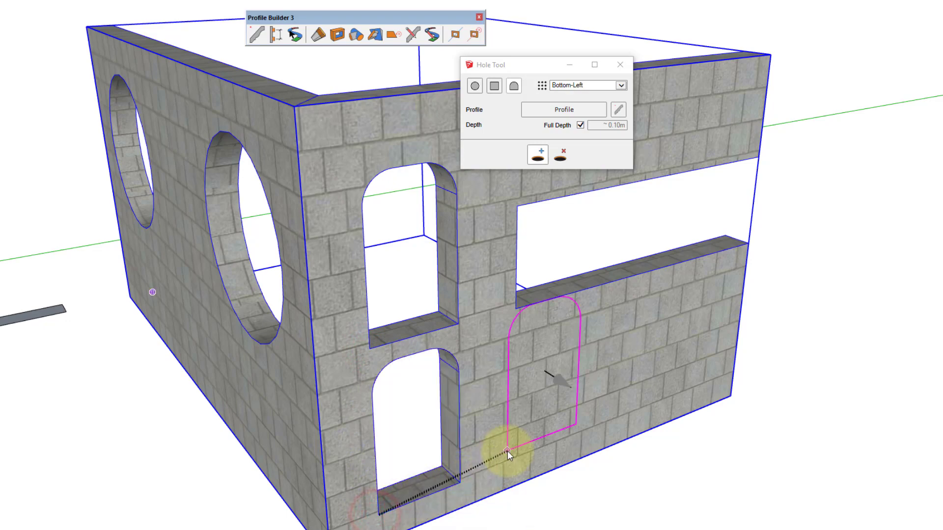
click(585, 438)
scroll(586, 438, up, 3)
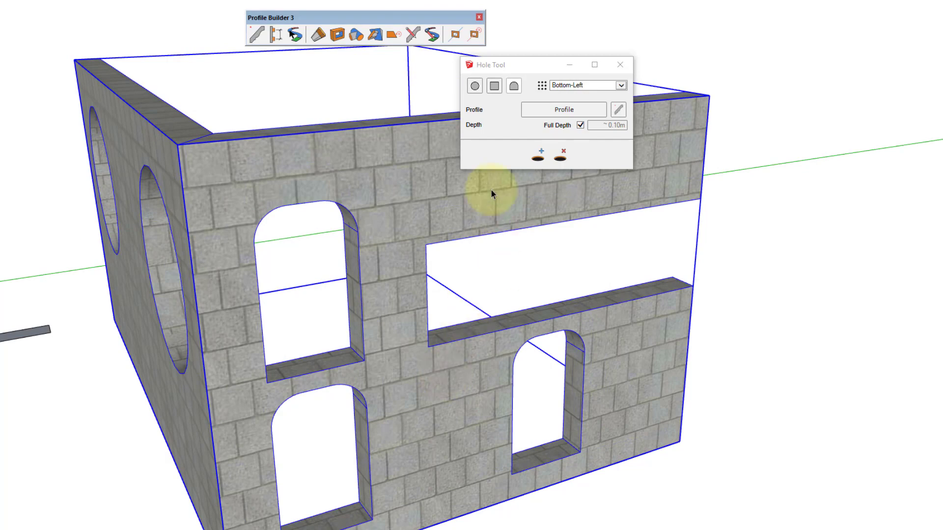
Switch the Hole Tool to a circle with Center alignment
click(474, 86)
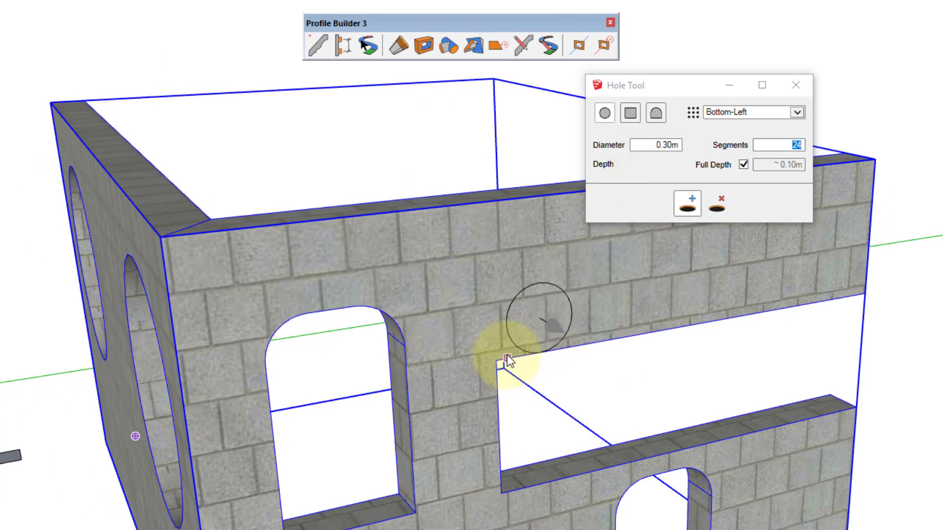
click(797, 112)
click(766, 95)
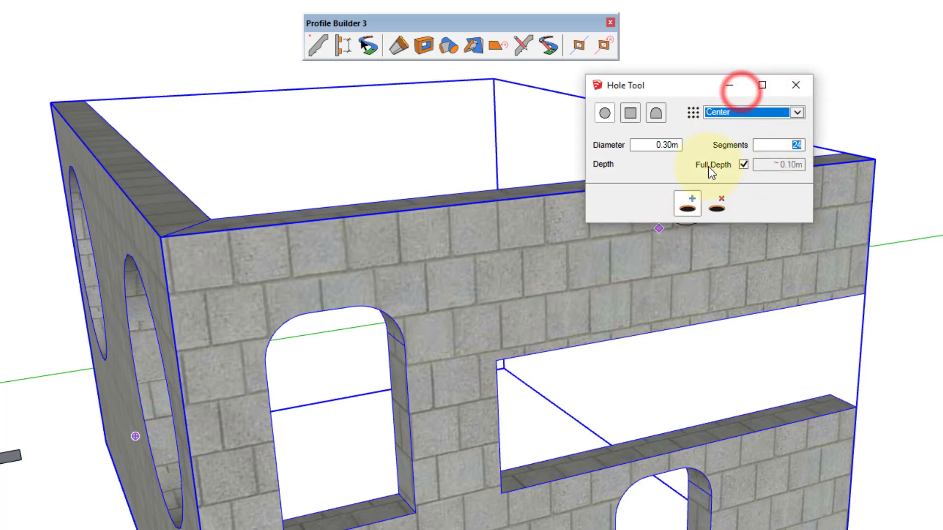
click(689, 207)
Size the circle to 0.3m and drill it through the wall above the rectangular slot
scroll(523, 343, up, 5)
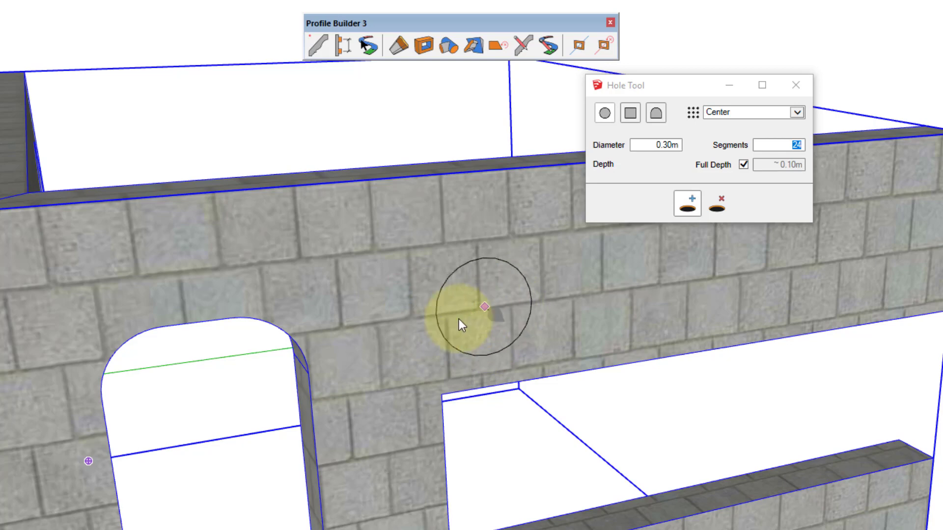
scroll(457, 338, up, 4)
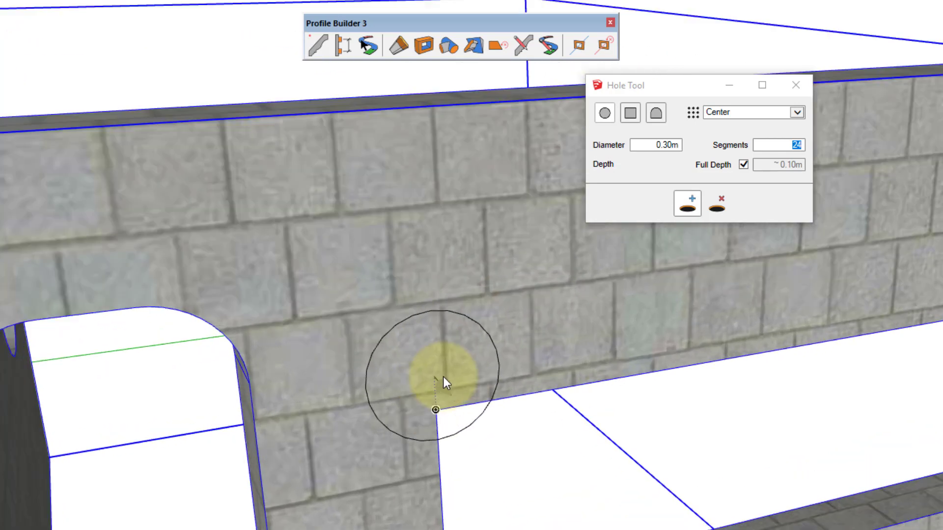
scroll(443, 377, up, 3)
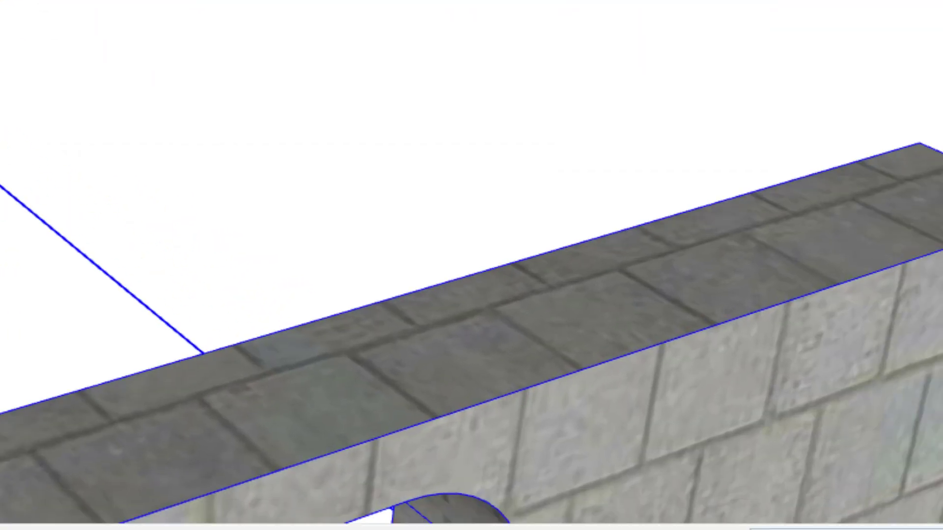
text(0)
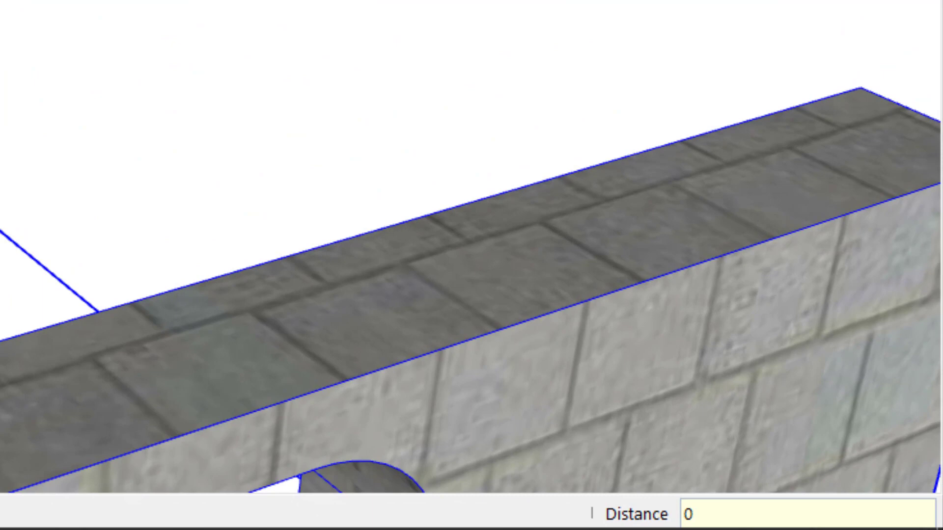
text(.30m)
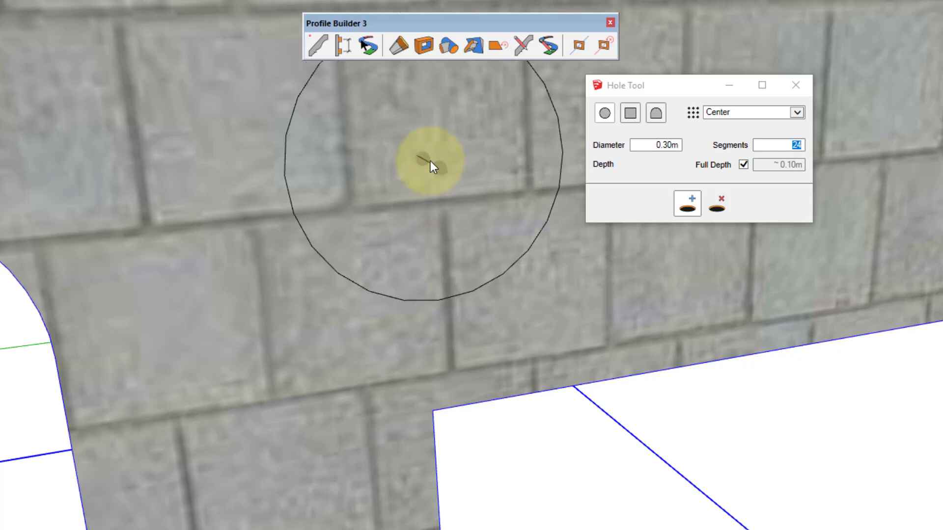
shift+middle_drag(423, 162, 320, 211)
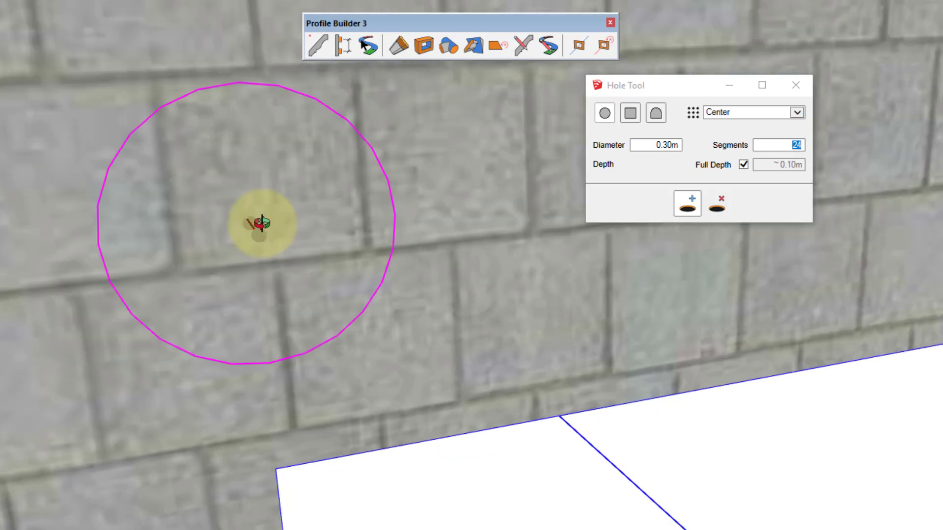
click(428, 211)
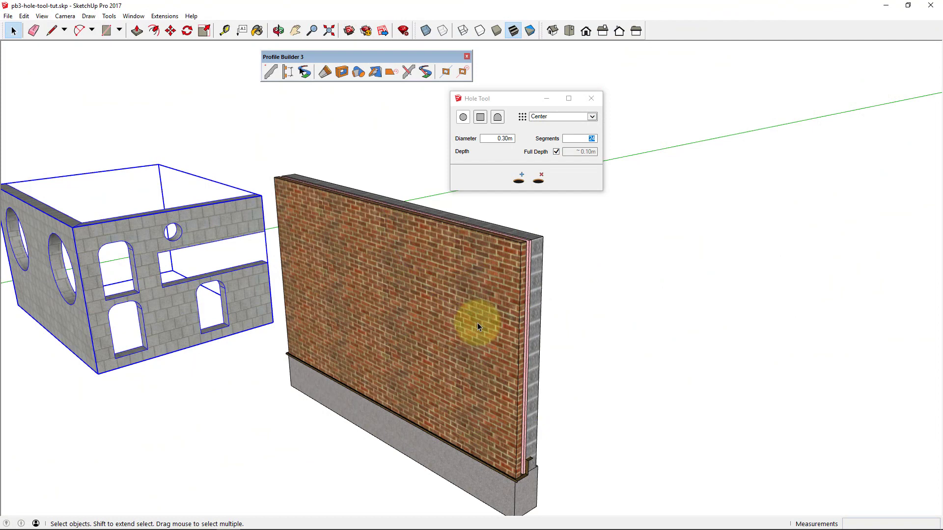
Select the layered brick wall and inspect its group and concrete block layer, then exit editing
click(473, 283)
mouse_move(473, 283)
middle_down()
mouse_move(449, 298)
mouse_move(483, 297)
middle_up()
scroll(482, 294, up, 3)
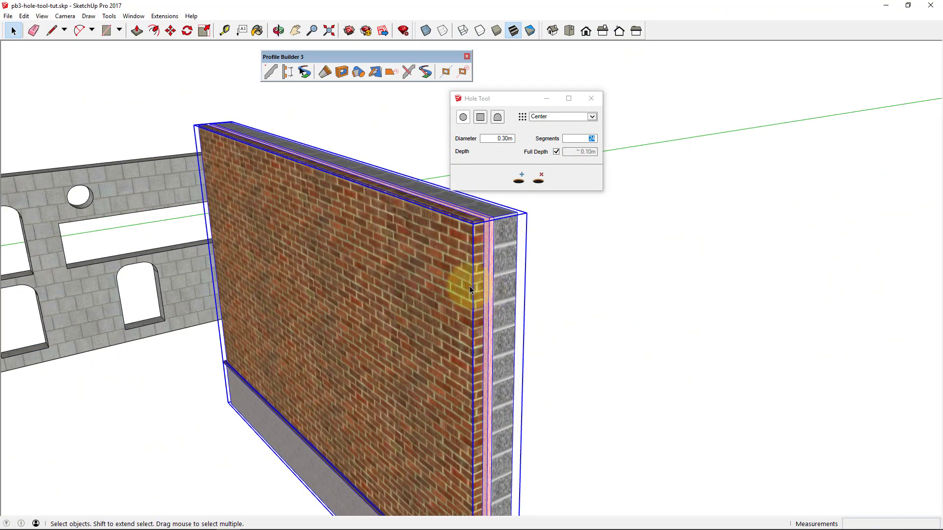
scroll(476, 263, up, 2)
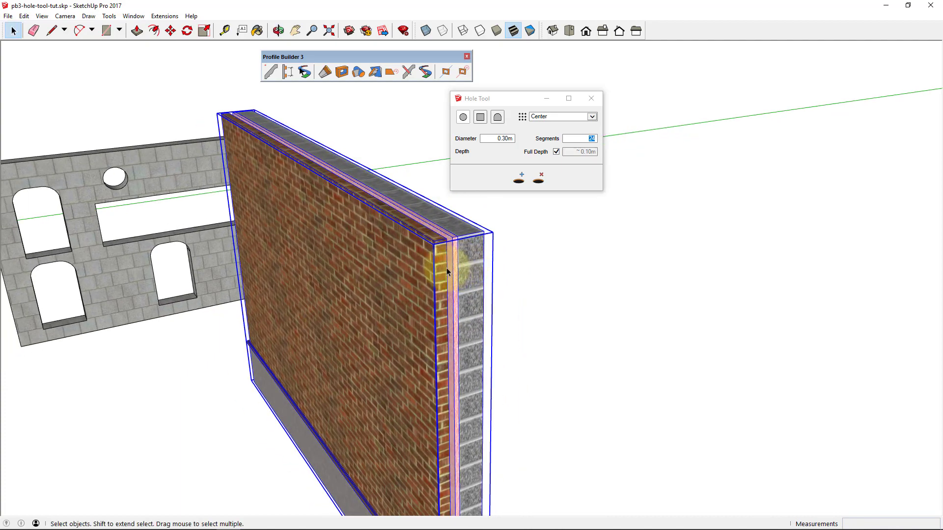
scroll(423, 260, up, 2)
double_click(402, 252)
scroll(413, 243, up, 1)
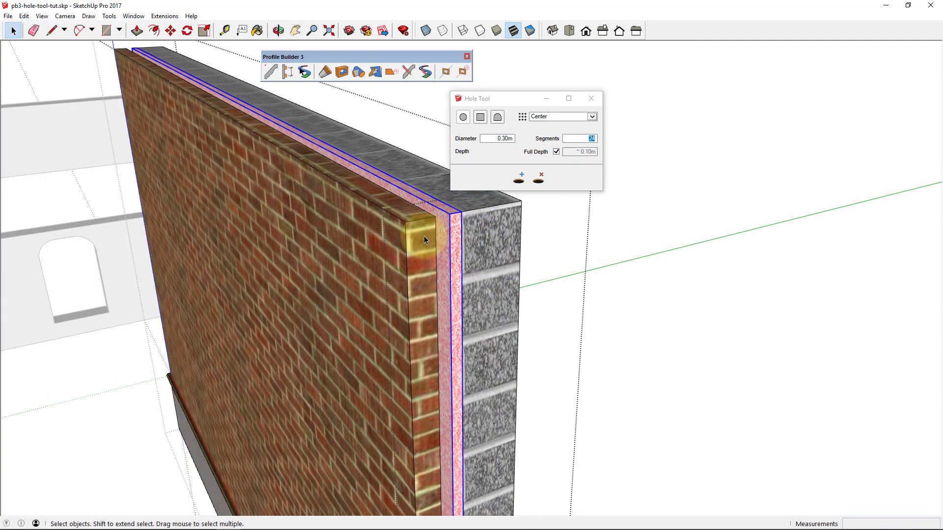
click(448, 219)
double_click(491, 217)
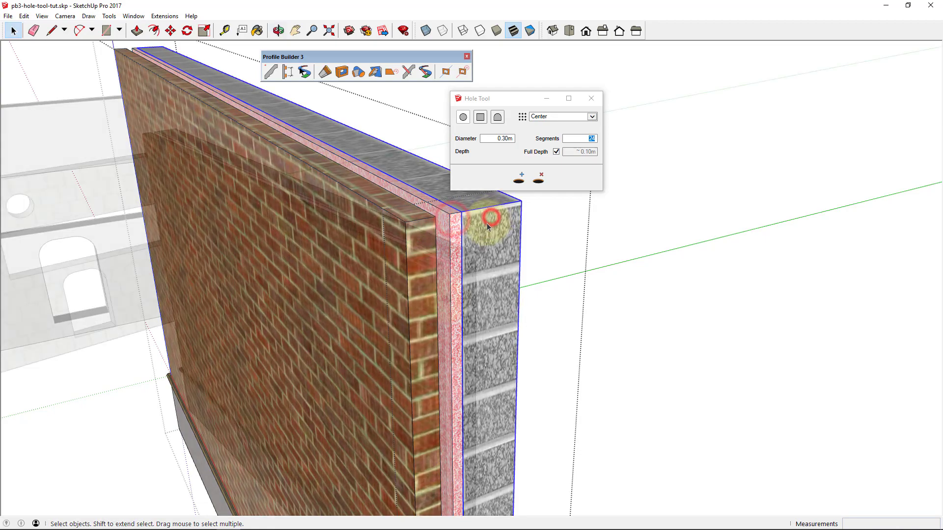
scroll(451, 290, down, 3)
key(Escape)
key(Escape)
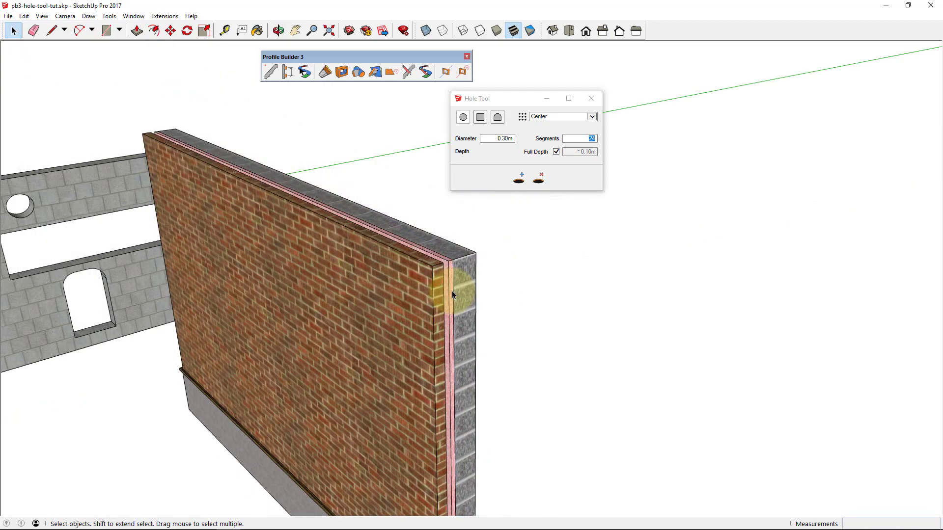
Cut two 3.50 m × 0.60 m rectangular openings through the brick wall, one above the other
click(478, 117)
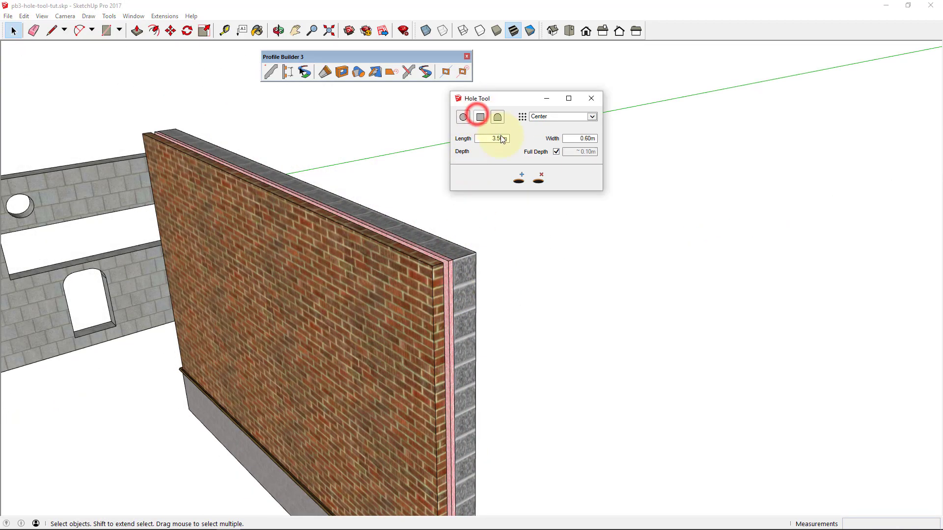
click(518, 178)
scroll(343, 285, up, 2)
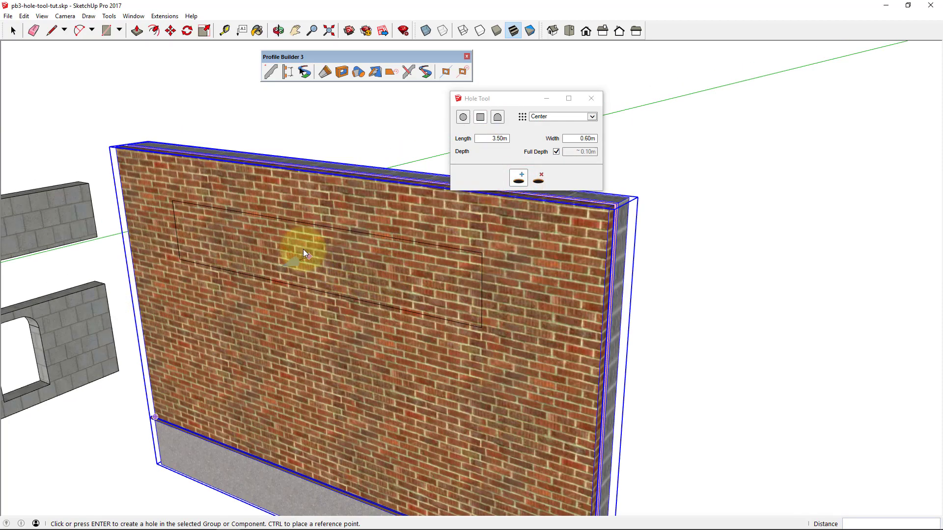
click(303, 237)
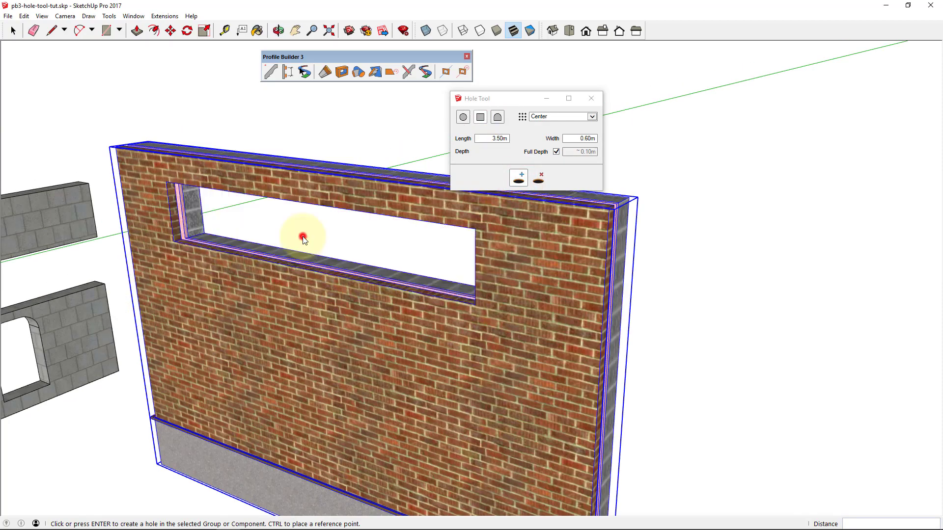
click(308, 365)
scroll(373, 317, down, 3)
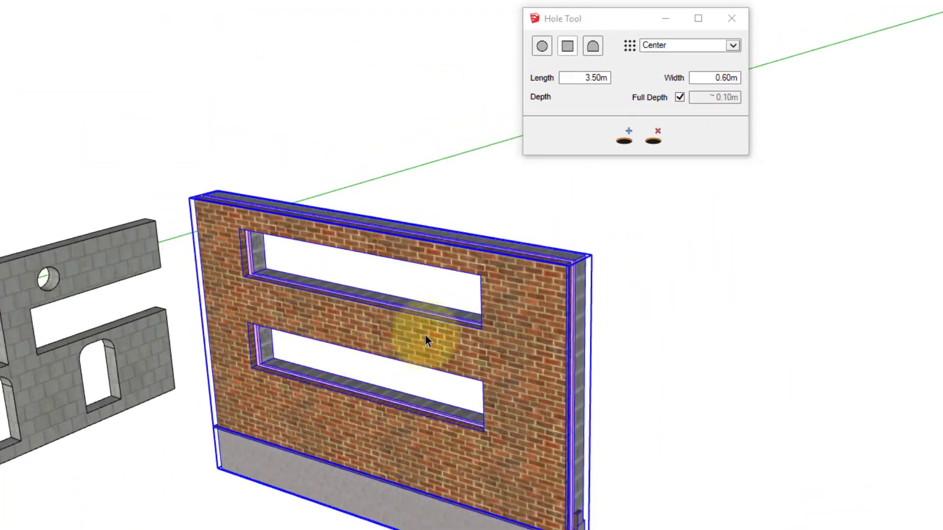
scroll(491, 320, up, 2)
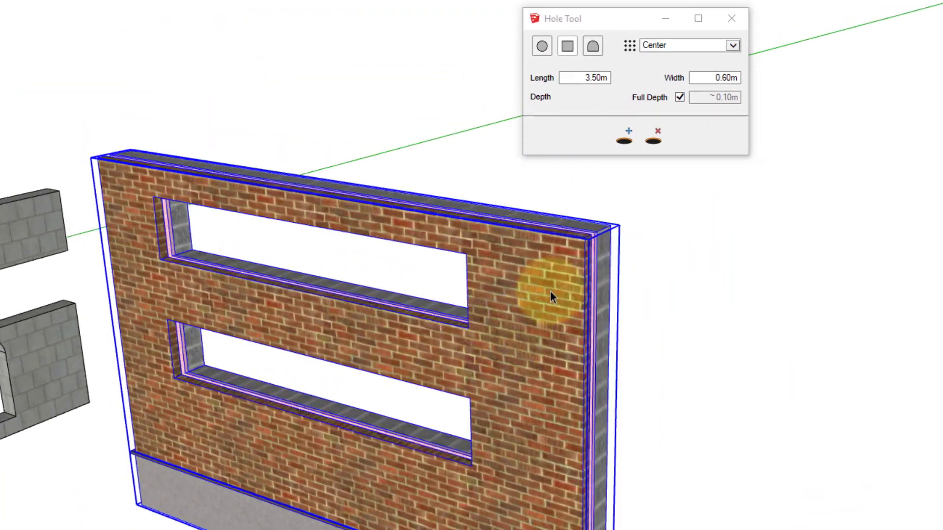
Cut a 0.30 m circular hole through the right end of the brick wall
click(541, 47)
click(629, 137)
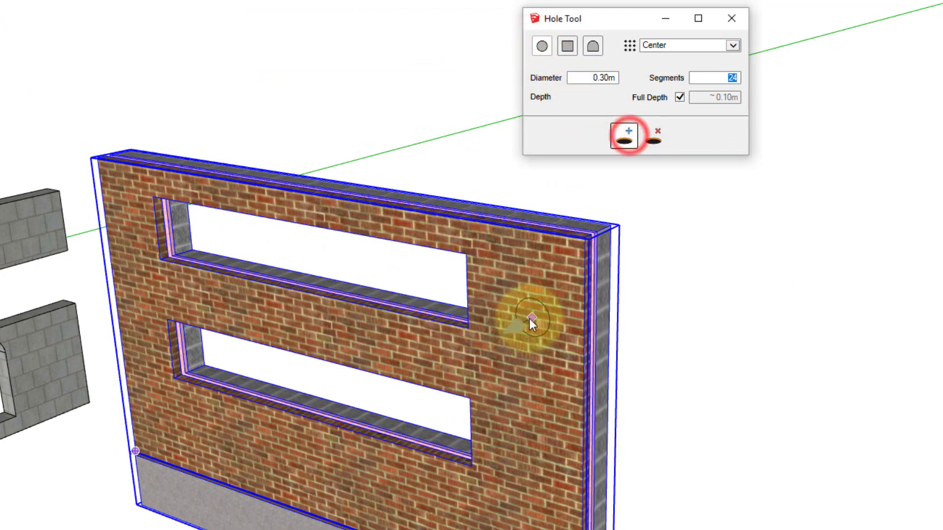
click(532, 281)
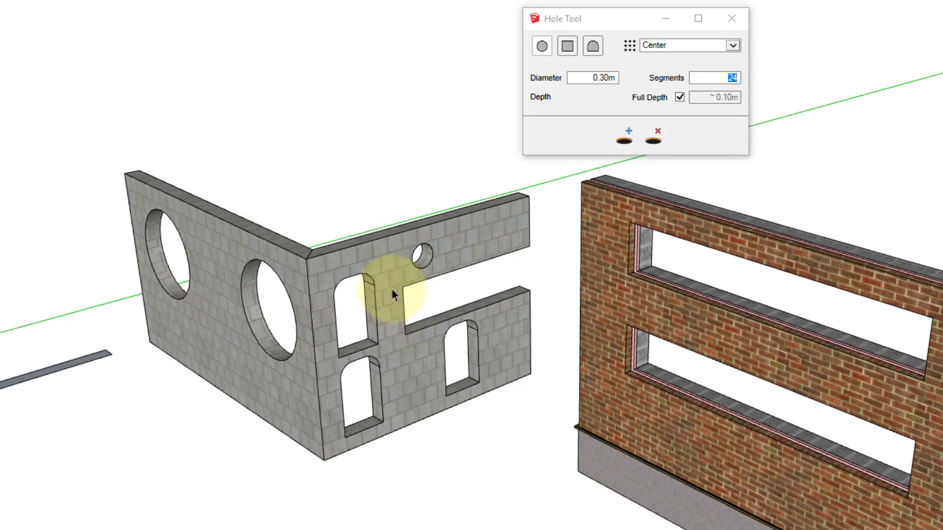
Delete the block wall's small round hole, one large circular hole and the lower arched opening
scroll(384, 275, up, 1)
scroll(384, 275, up, 3)
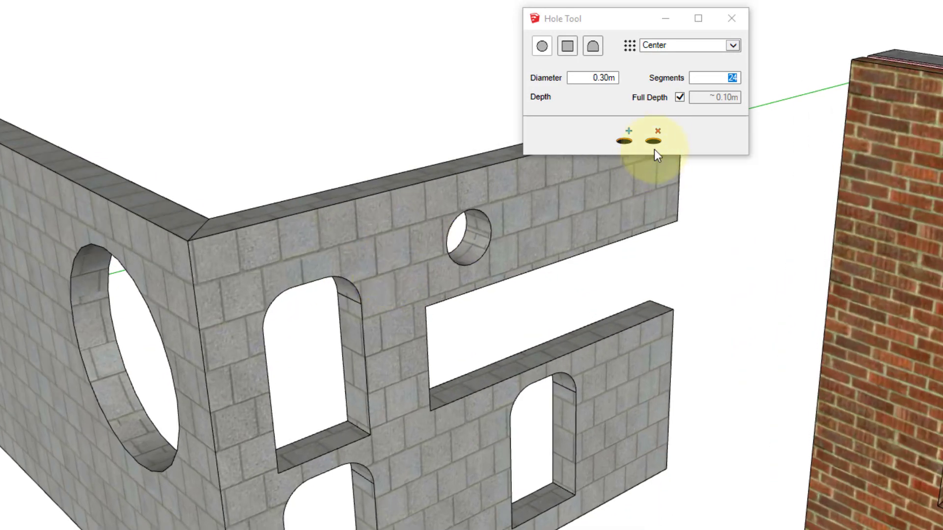
click(655, 145)
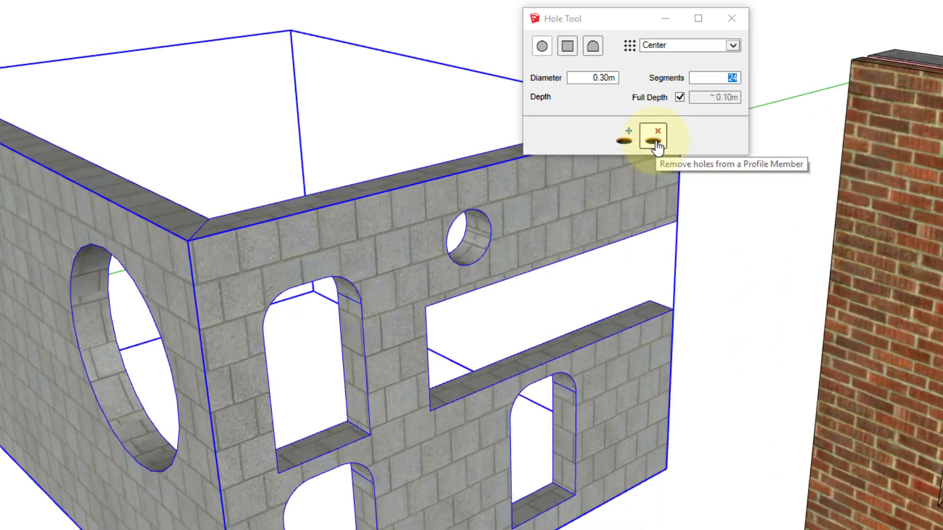
click(487, 248)
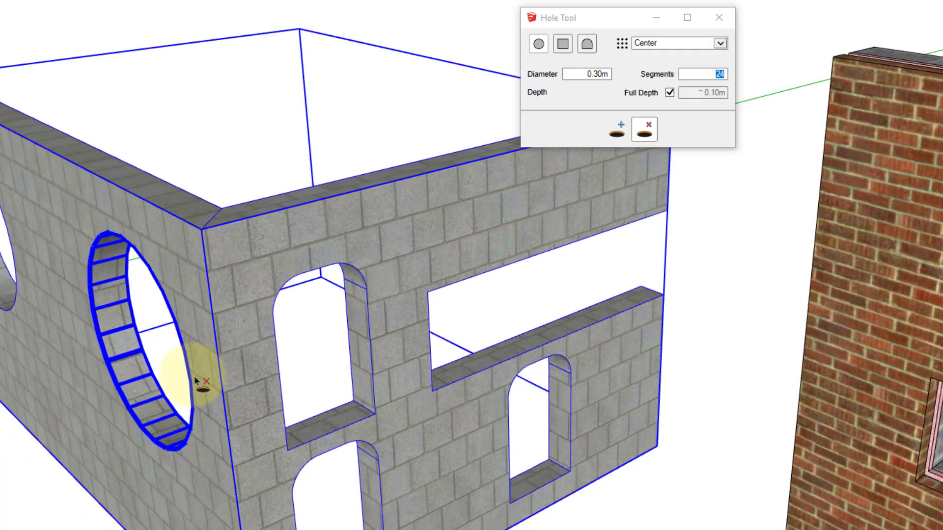
click(197, 381)
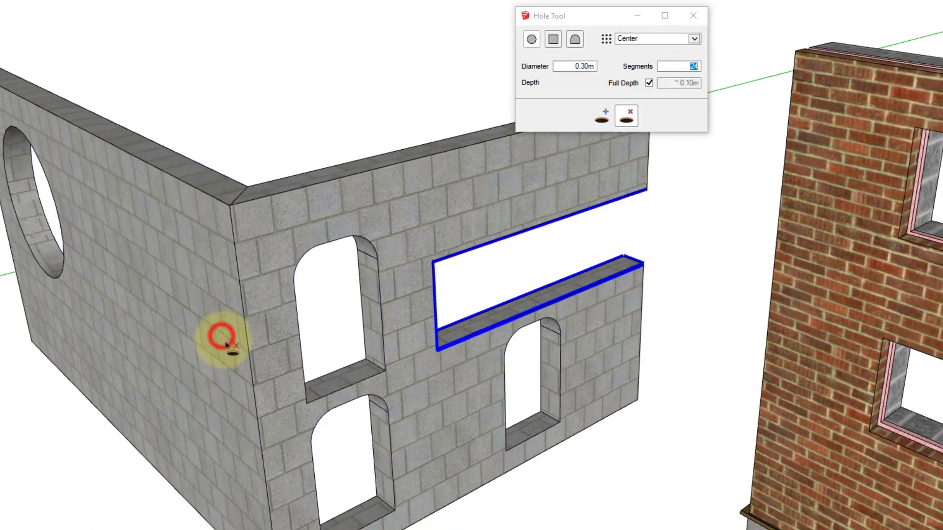
click(296, 518)
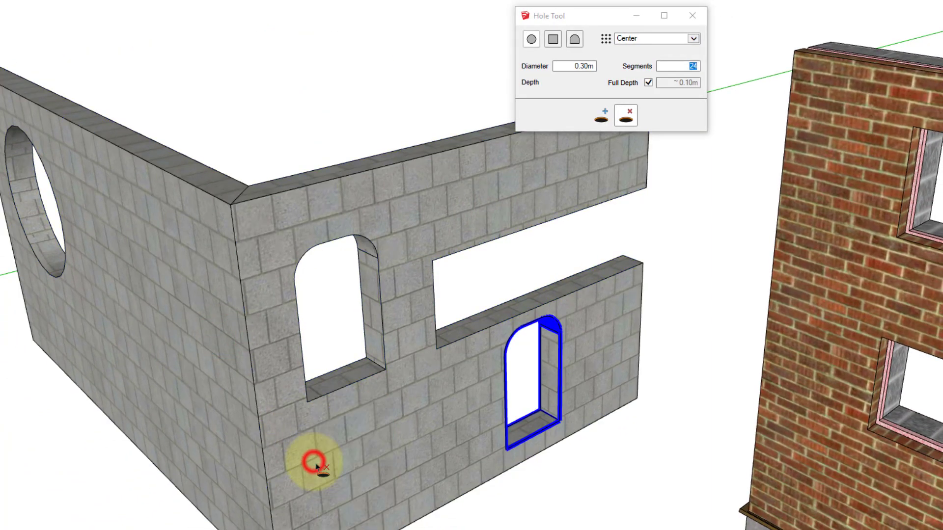
scroll(314, 464, down, 6)
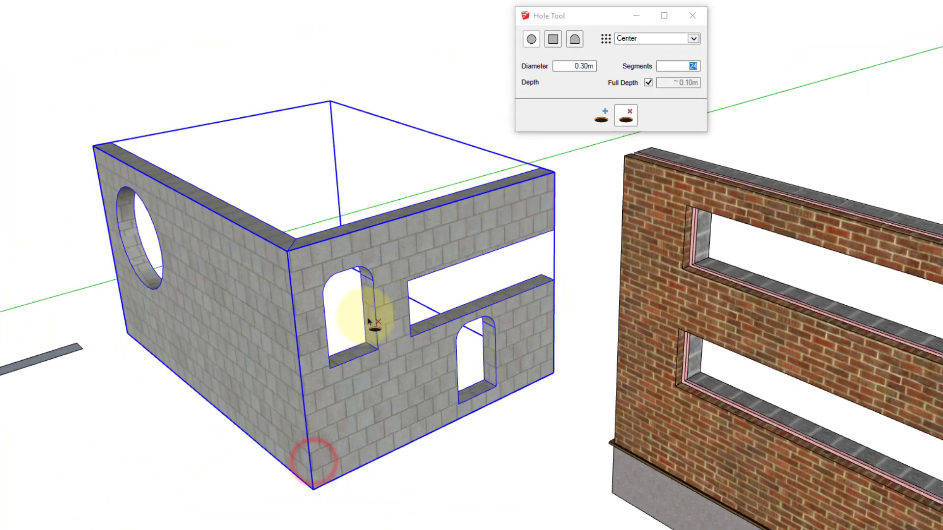
scroll(627, 254, up, 4)
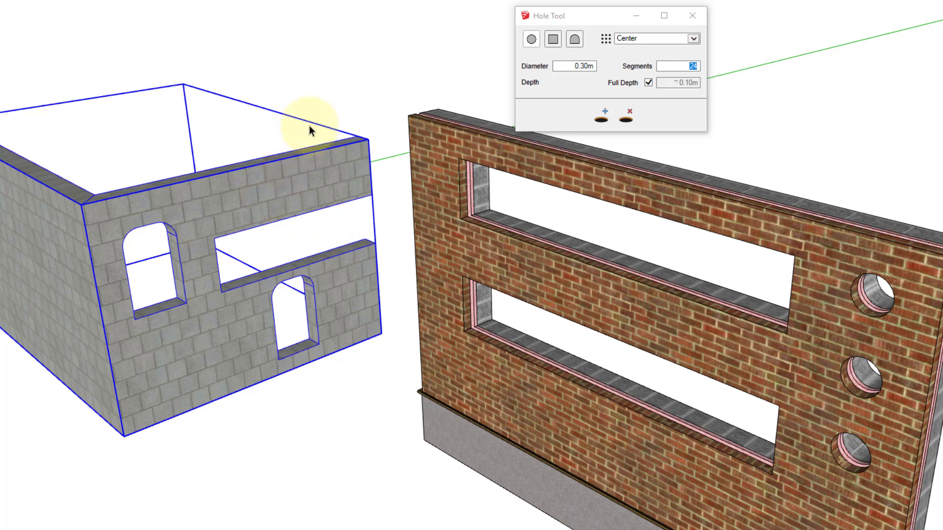
Inside the brick wall group, fill the upper long opening and the lower opening's inner block layer
click(442, 183)
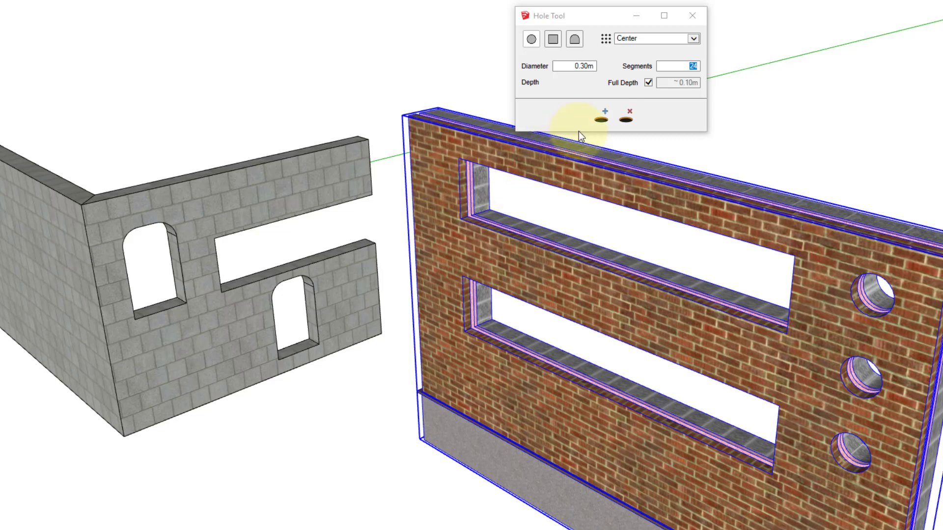
click(625, 118)
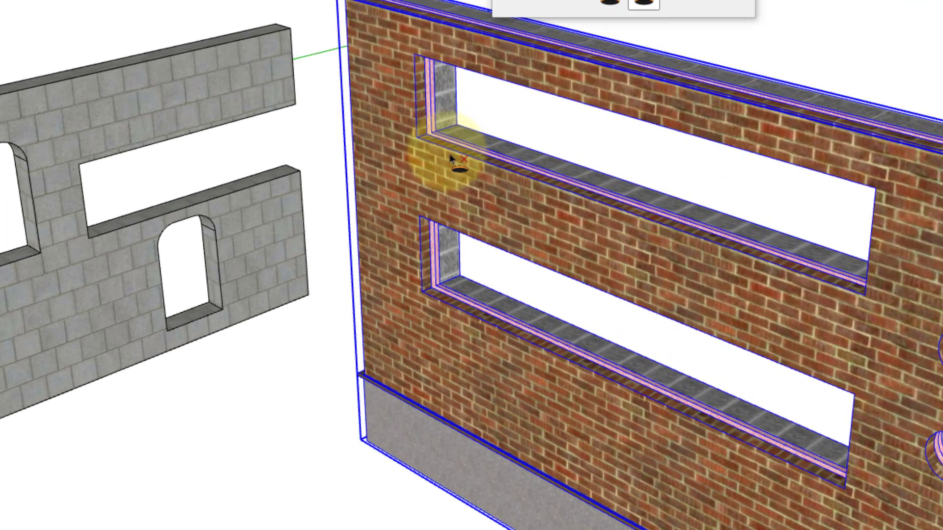
right_click(480, 230)
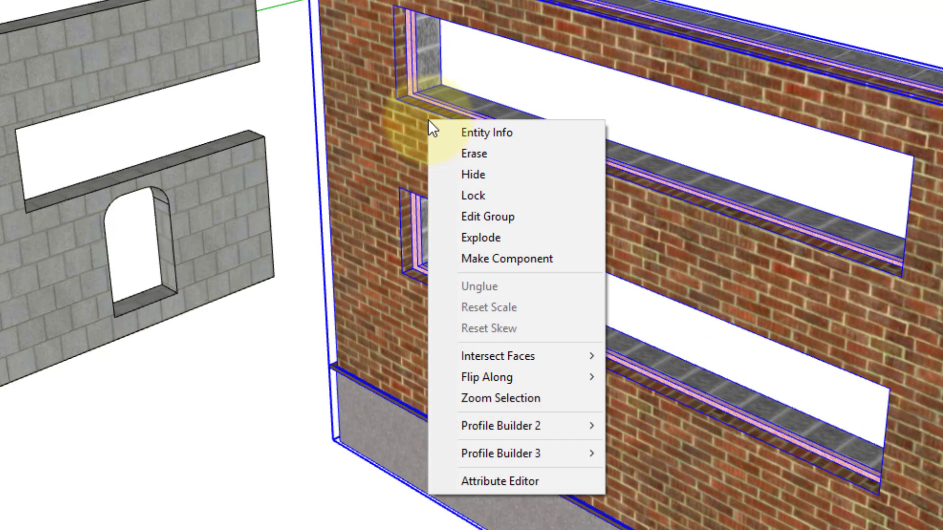
click(483, 217)
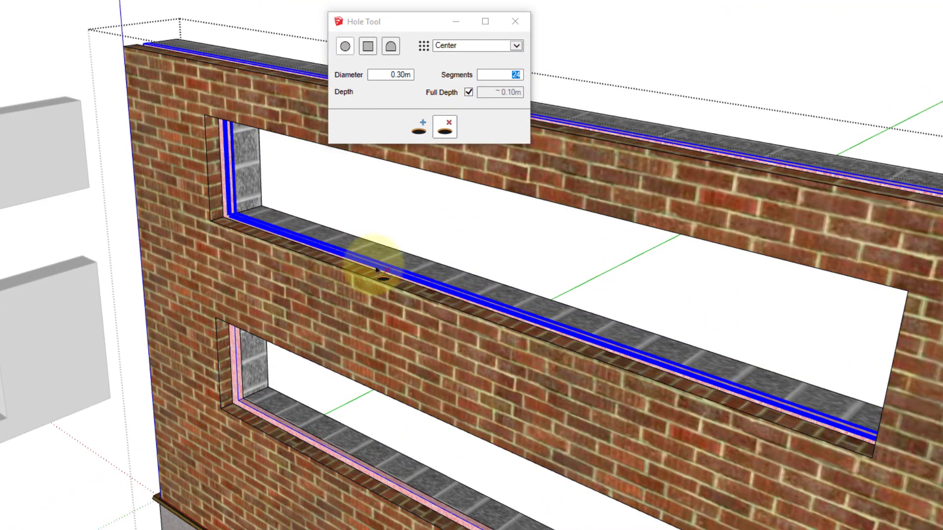
click(374, 275)
click(369, 273)
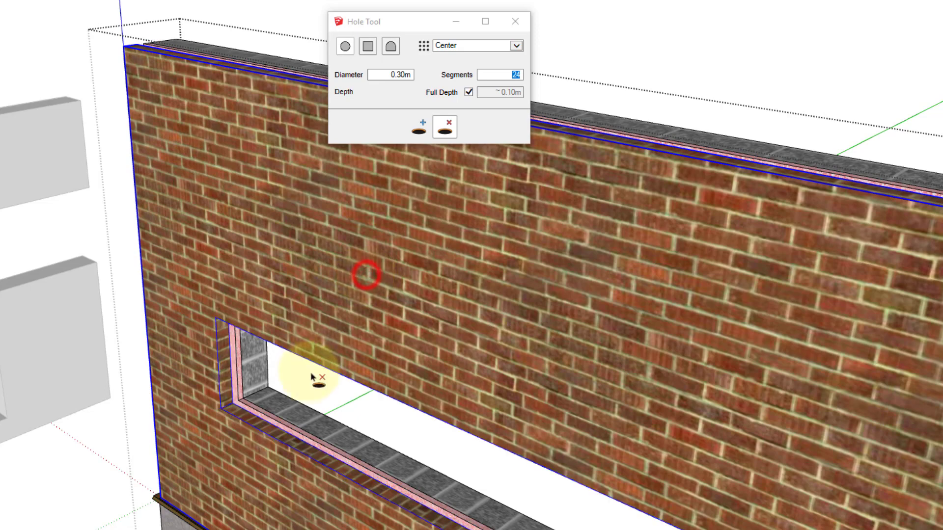
click(304, 404)
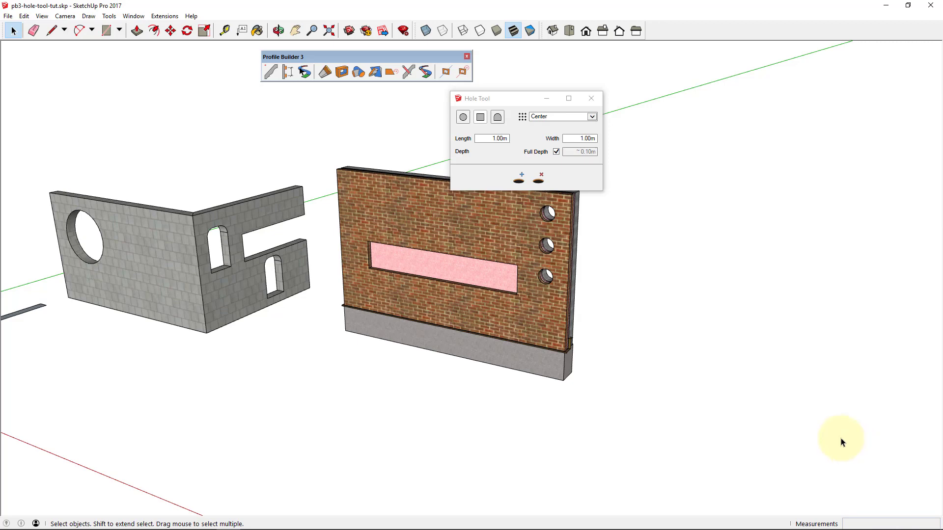
Draw a rectangle on the ground and pull it up into a plain box
key(r)
click(289, 379)
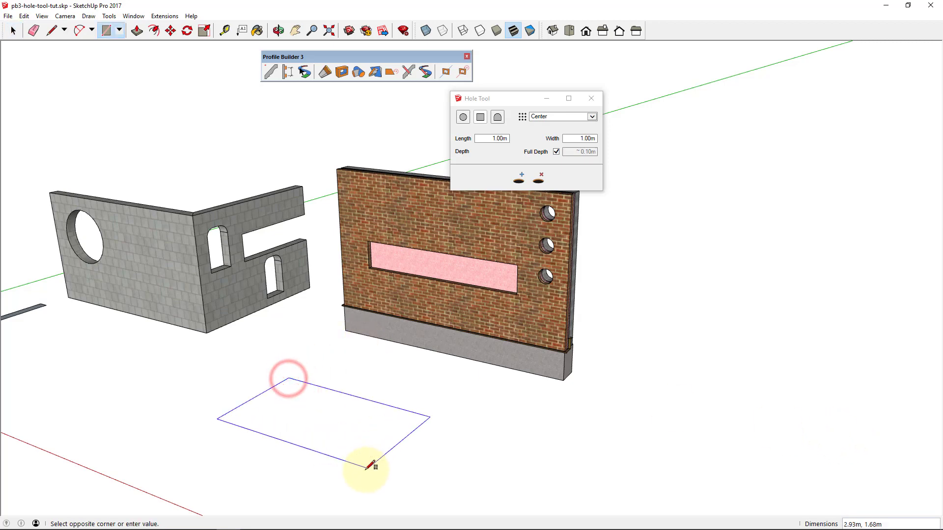
click(366, 465)
key(p)
drag(331, 375, 331, 337)
key(space)
triple_click(331, 336)
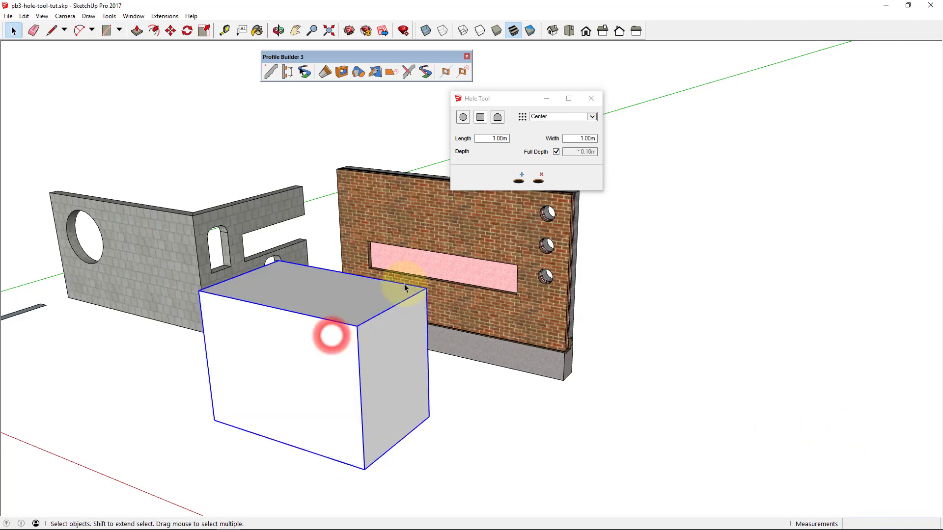
Cut two 1.00 m square holes side by side through the box's front
click(519, 177)
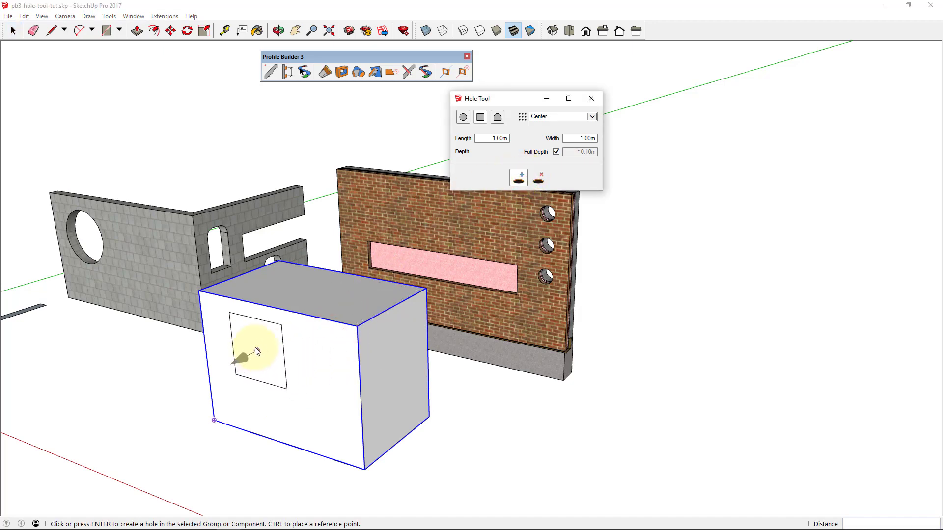
click(256, 352)
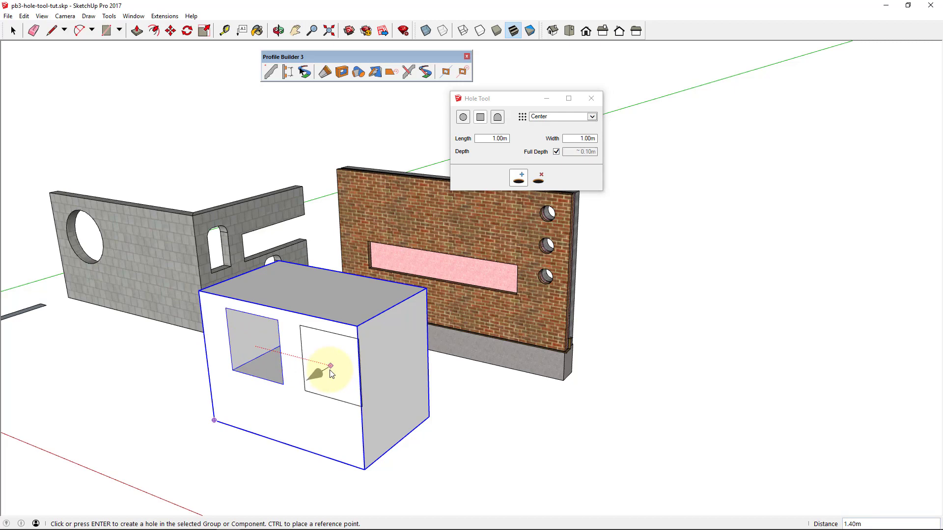
click(333, 373)
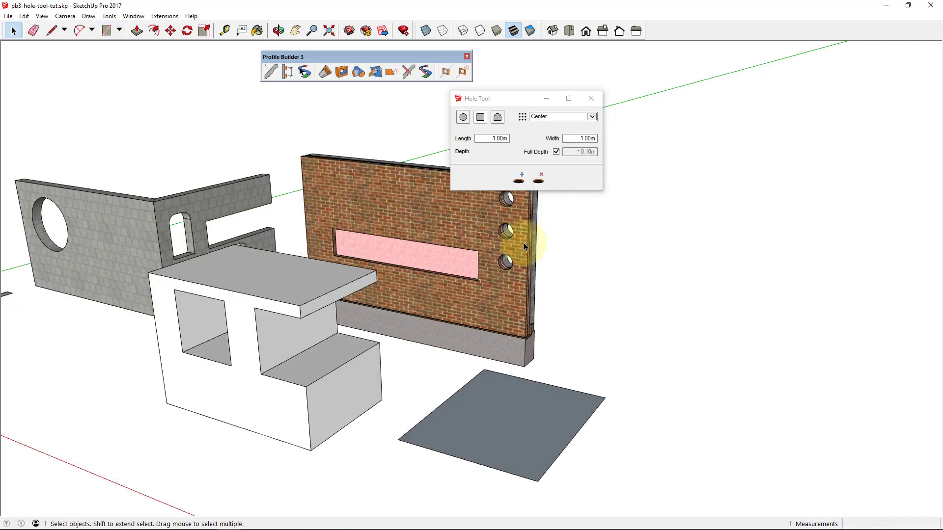
Cut a 1.00 m square hole and a corner notch into the slab, then attempt removing a box opening
click(518, 178)
click(576, 399)
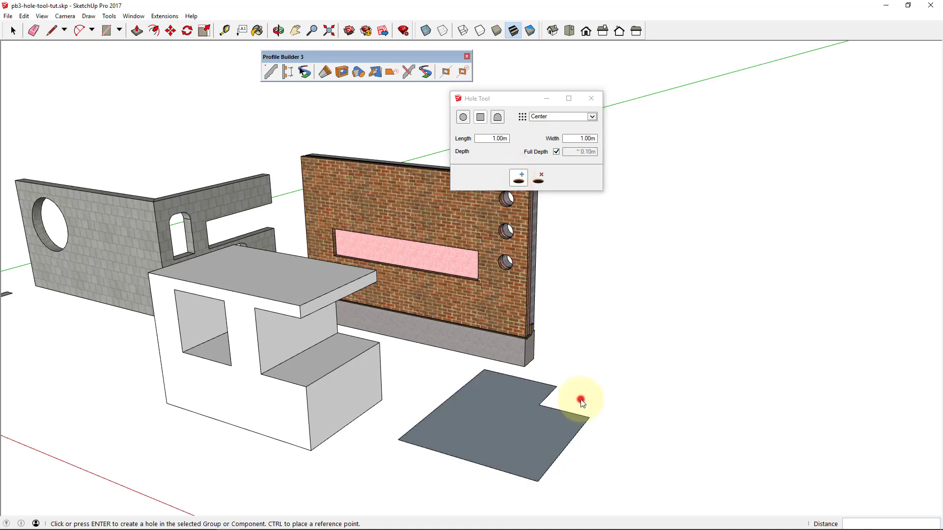
click(493, 416)
key(space)
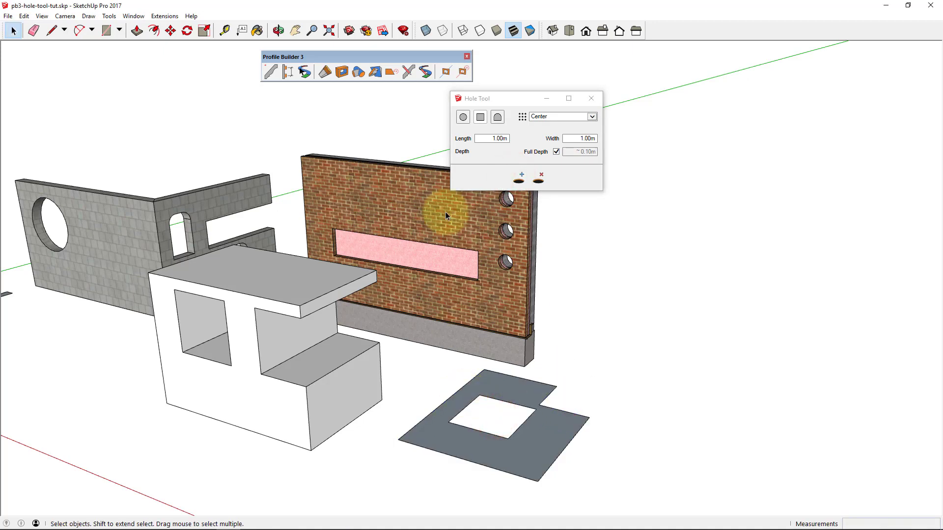
click(538, 178)
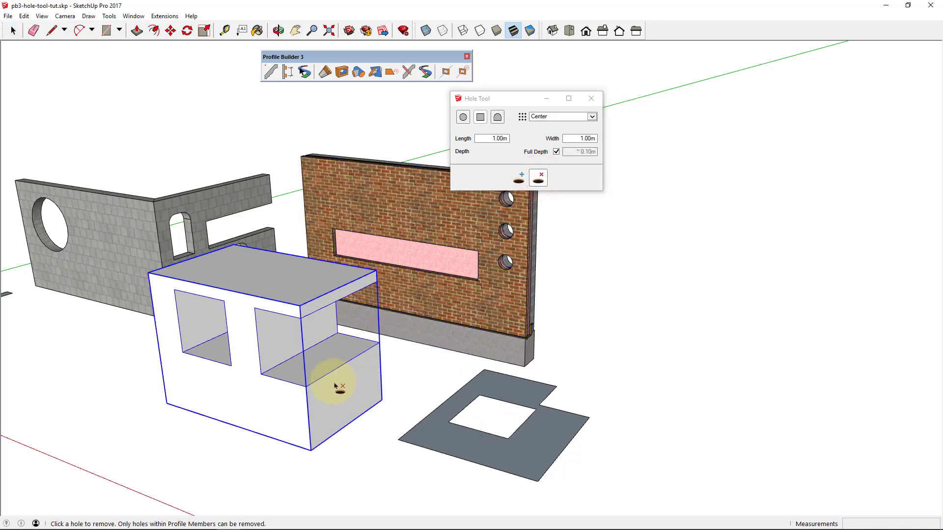
click(306, 387)
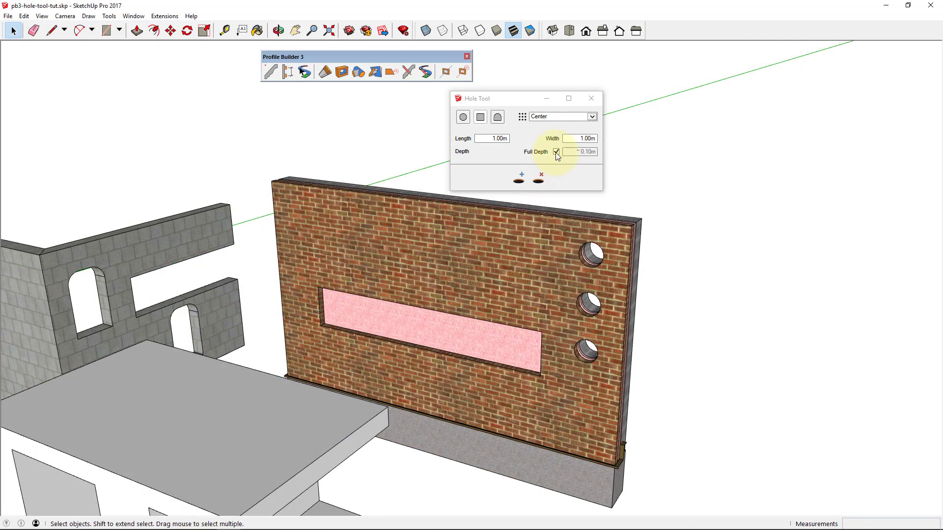
Turn off Full Depth and set the hole depth to 0.20m
click(556, 151)
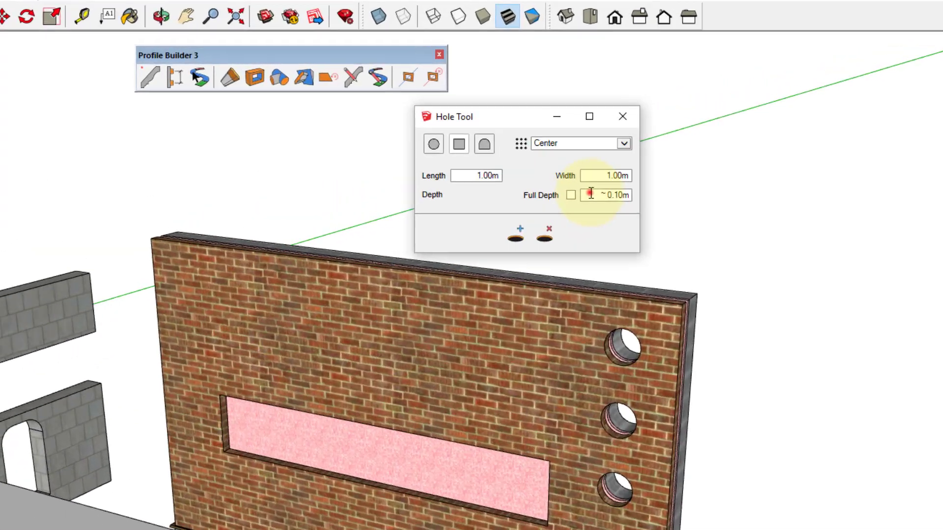
click(569, 152)
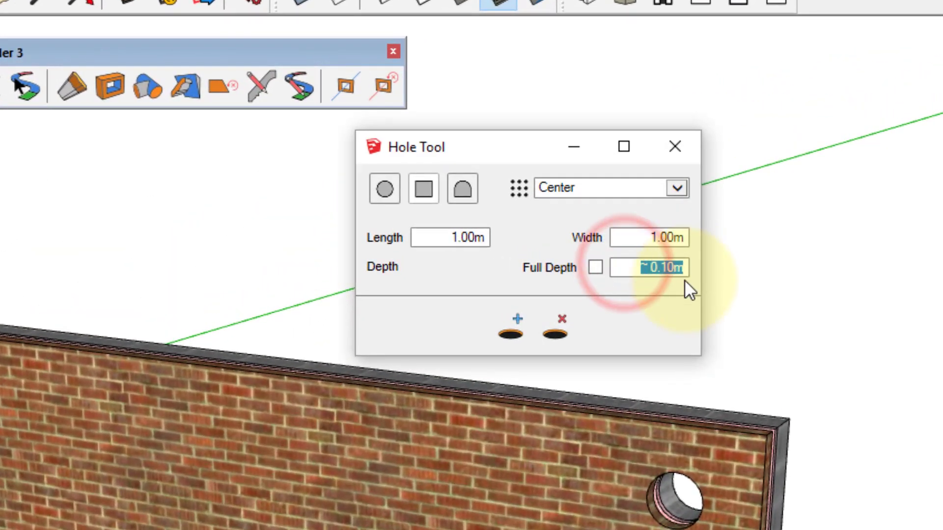
text(0.20m)
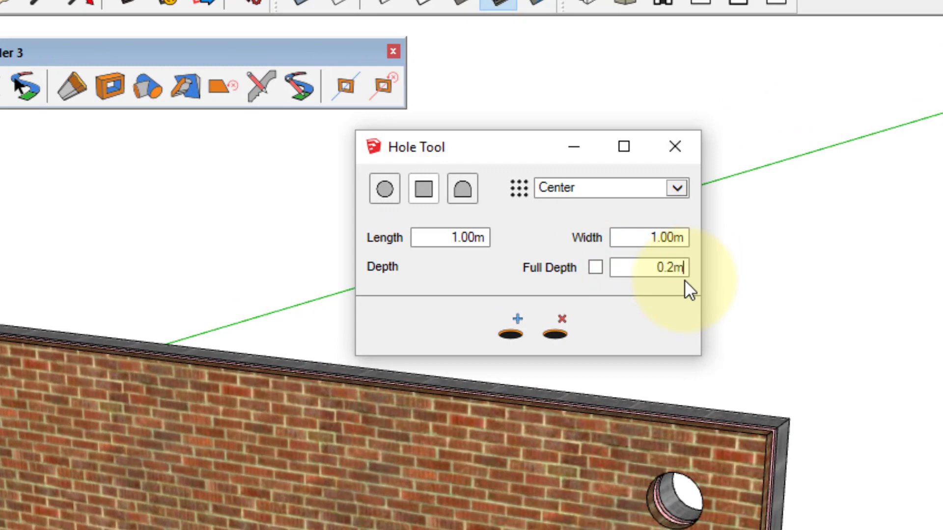
click(514, 326)
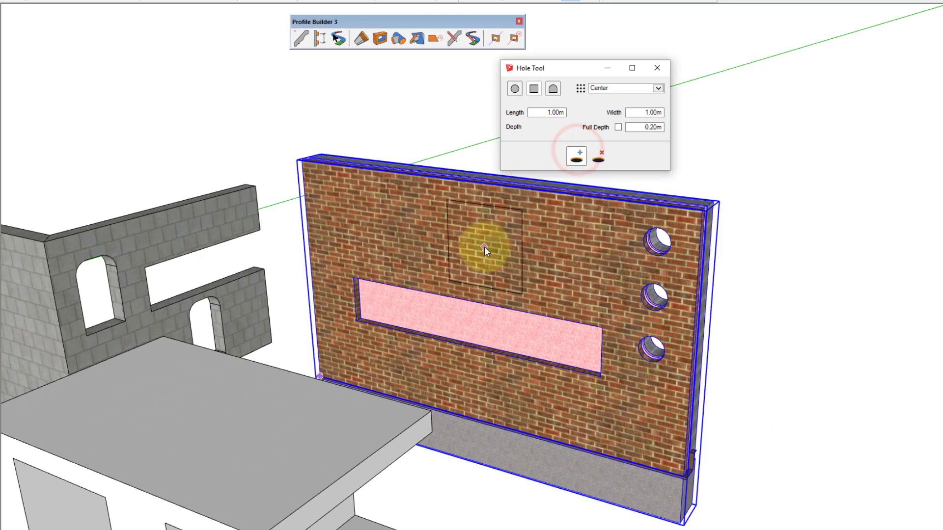
Cut shallow recesses into the grey wall and white box, plus two into the brick wall
scroll(484, 247, down, 5)
shift+middle_drag(431, 299, 558, 242)
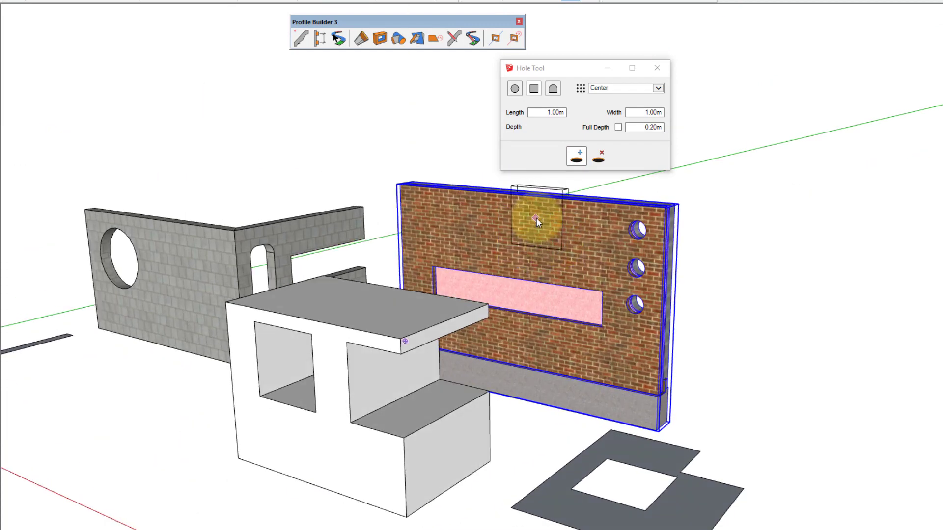
click(179, 272)
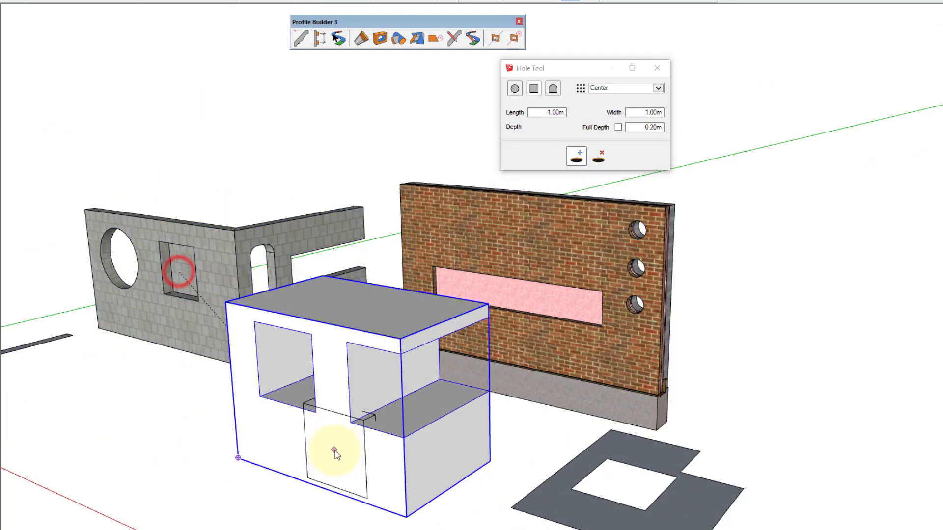
click(328, 438)
shift+middle_drag(297, 334, 516, 376)
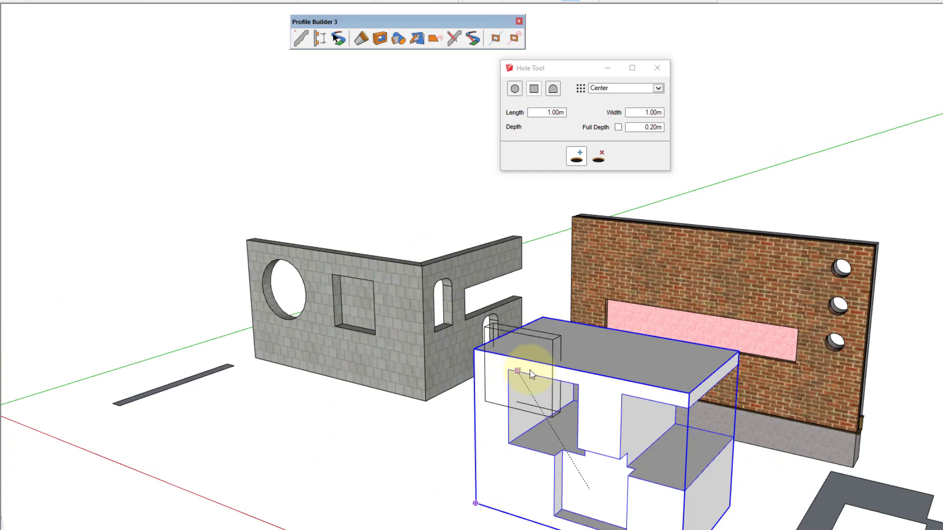
scroll(649, 351, up, 3)
click(613, 272)
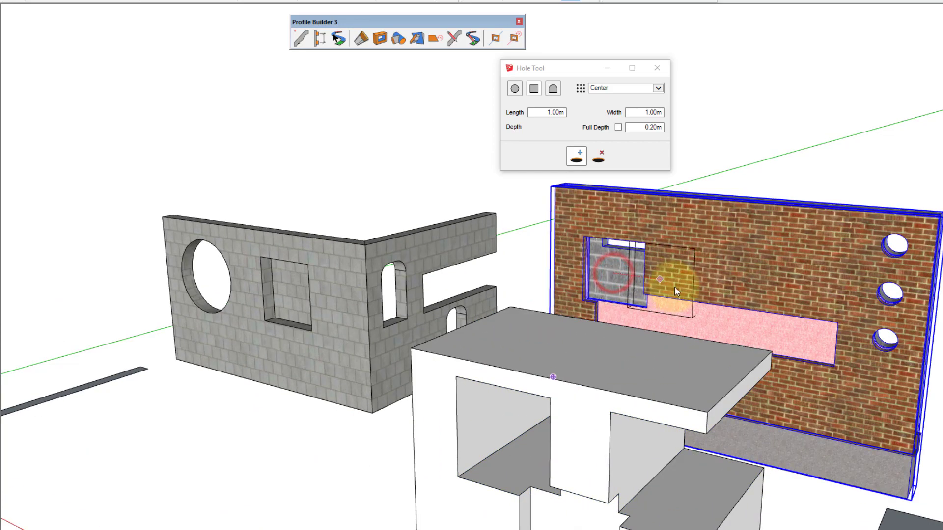
click(785, 315)
middle_drag(851, 307, 621, 312)
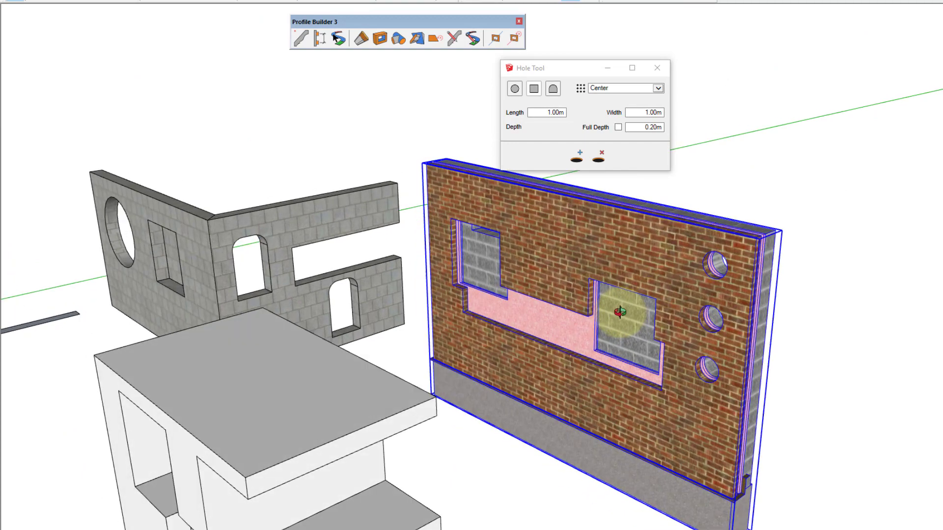